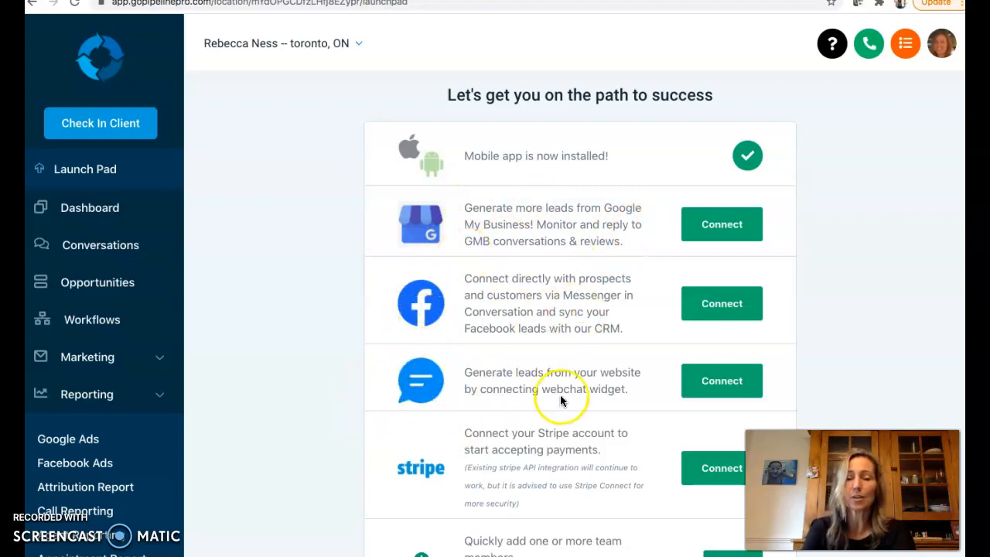
Open the Funnels list under Funnels and Websites
{"action": "scroll", "coordinate": [601, 391], "scroll_direction": "down", "scroll_amount": 1}
{"action": "scroll", "coordinate": [598, 391], "scroll_direction": "down", "scroll_amount": 1}
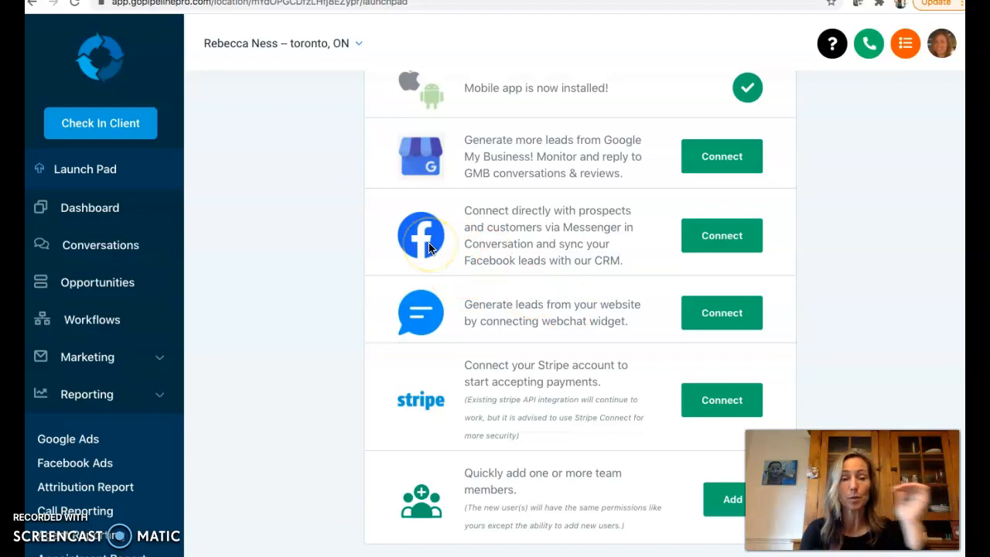
{"action": "scroll", "coordinate": [124, 307], "scroll_direction": "down", "scroll_amount": 1}
{"action": "scroll", "coordinate": [124, 309], "scroll_direction": "down", "scroll_amount": 10}
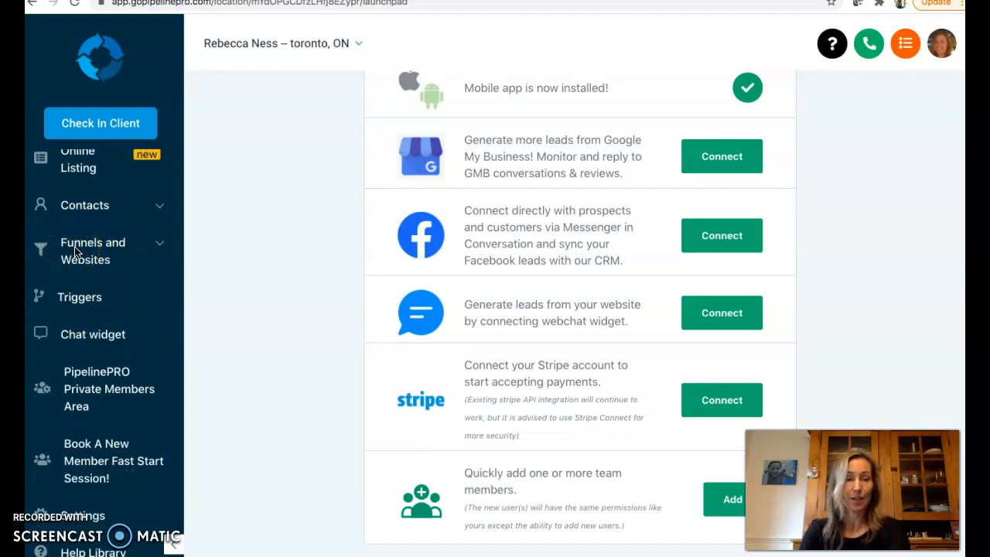
{"action": "left_click", "coordinate": [157, 252]}
{"action": "left_click", "coordinate": [67, 308]}
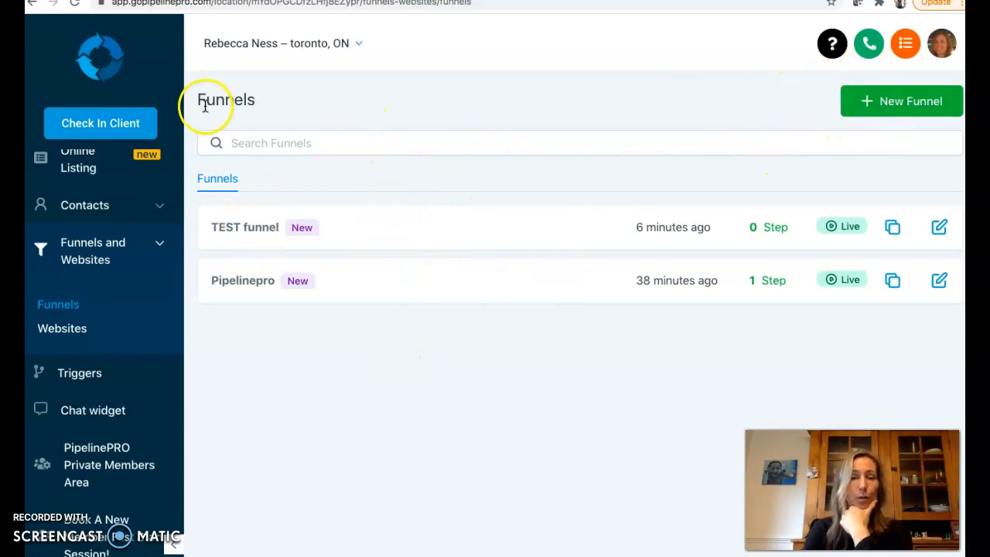
Create a new funnel named "TEST funnel 2"
{"action": "left_click", "coordinate": [912, 101]}
{"action": "left_click", "coordinate": [348, 145]}
{"action": "type", "text": "TEST funnel 2"}
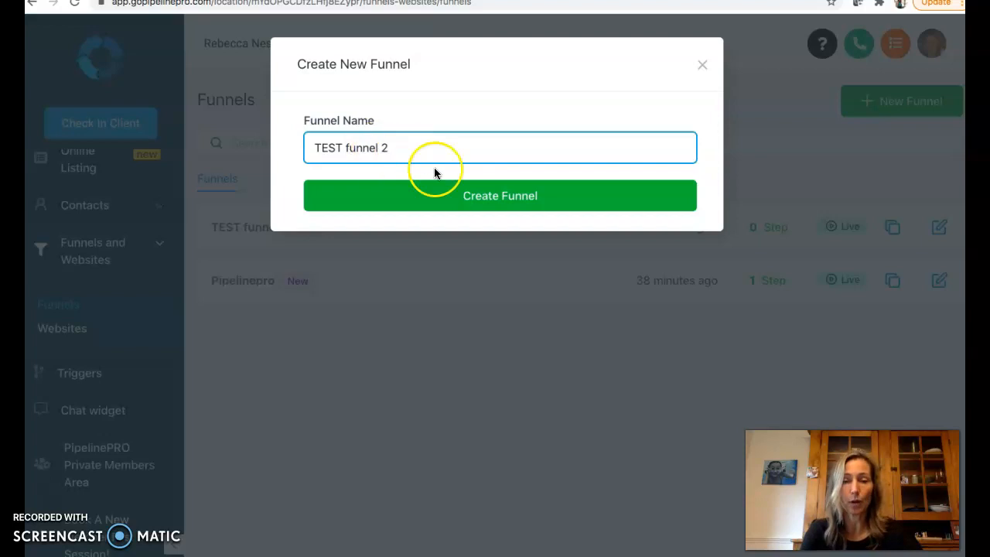
{"action": "left_click", "coordinate": [512, 203]}
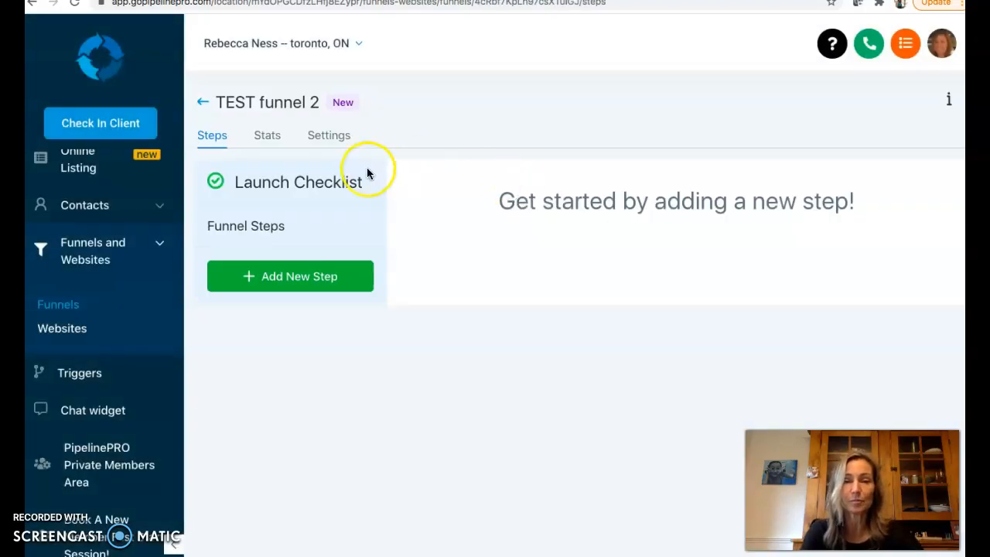
Add a funnel step named "test funnel - landing page" to the new funnel
{"action": "left_click", "coordinate": [301, 286]}
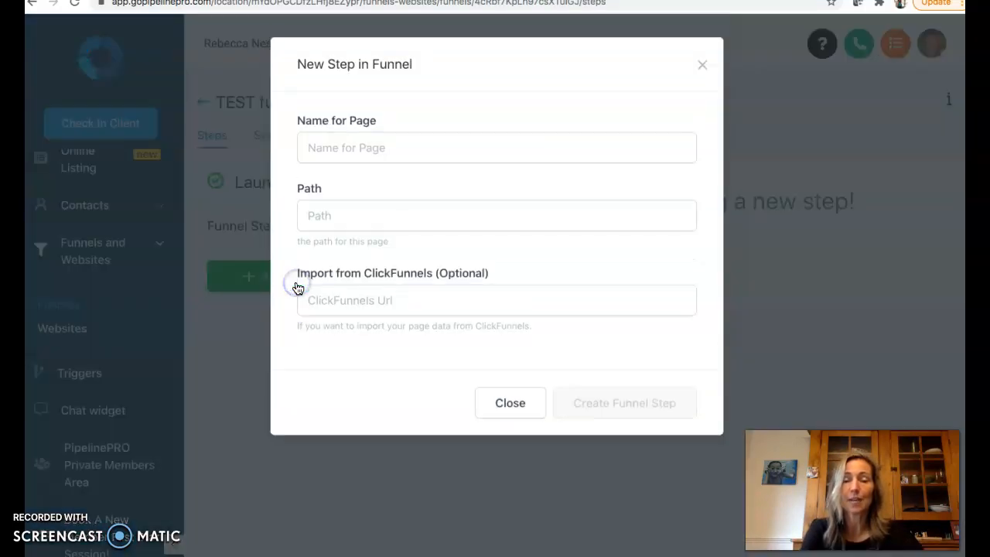
{"action": "left_click", "coordinate": [372, 144]}
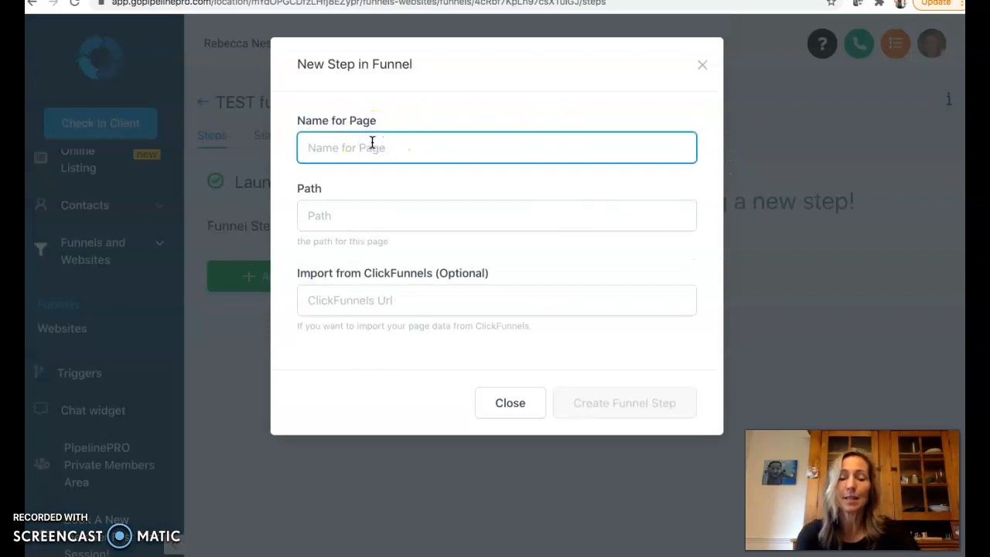
{"action": "type", "text": "test funnel - landing page"}
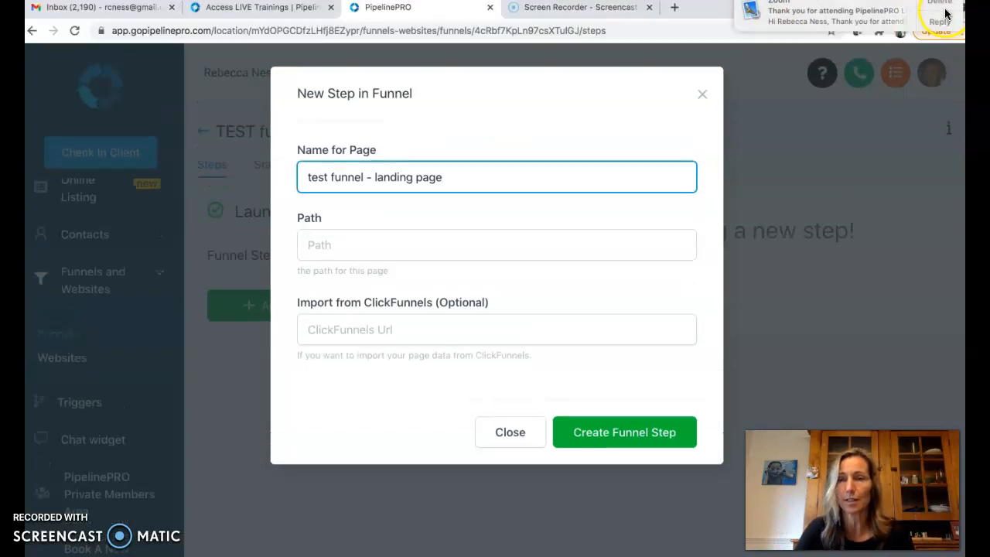
{"action": "left_click", "coordinate": [945, 7]}
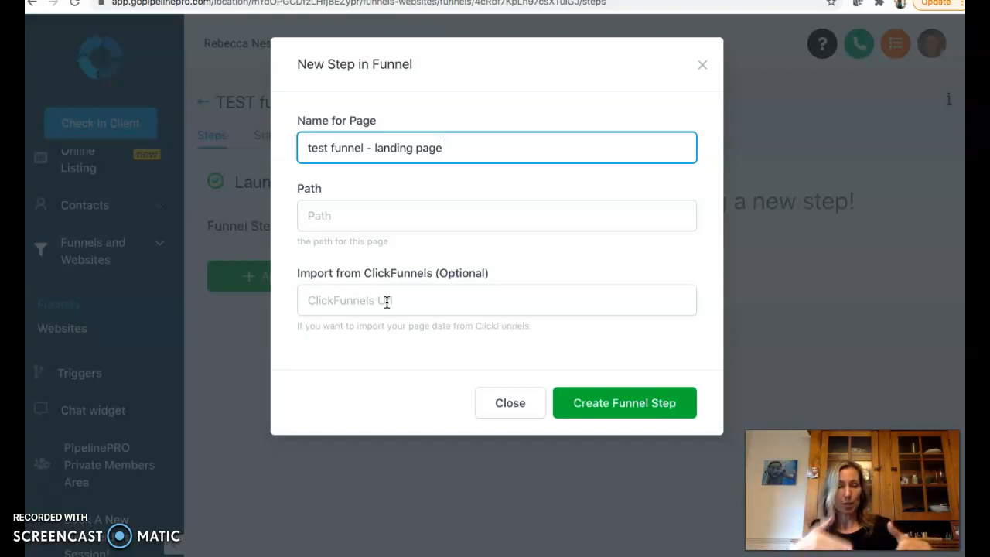
{"action": "left_click", "coordinate": [624, 403]}
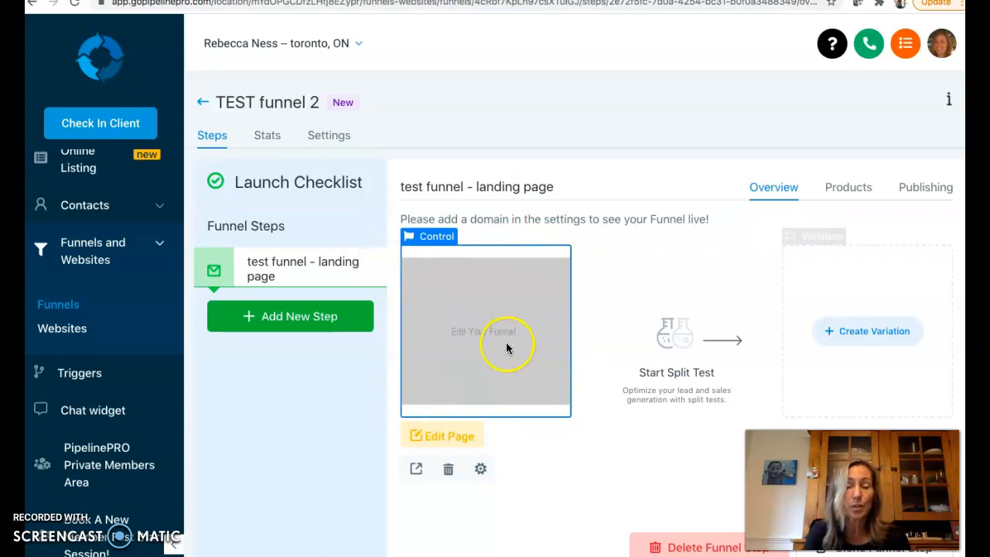
Open the landing page step's control page in the page editor
{"action": "left_click", "coordinate": [886, 343]}
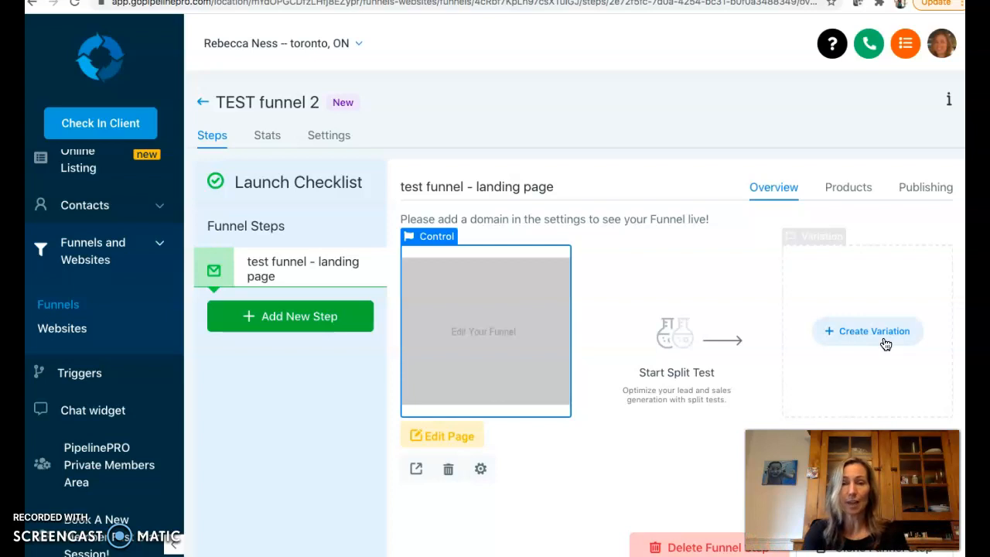
{"action": "left_click", "coordinate": [441, 443]}
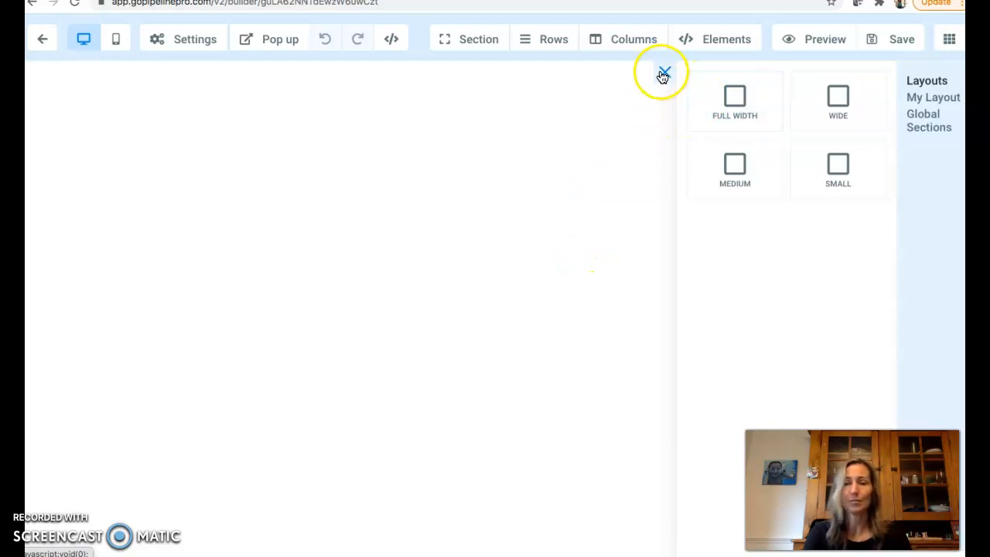
Add a medium-width section holding a one-column row with a headline element
{"action": "left_click", "coordinate": [731, 176]}
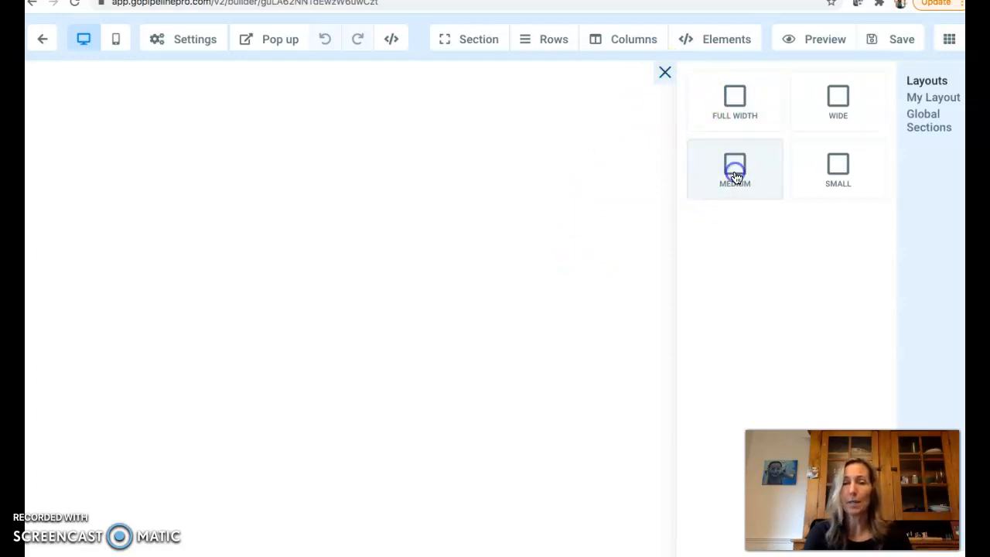
{"action": "mouse_move", "coordinate": [284, 150]}
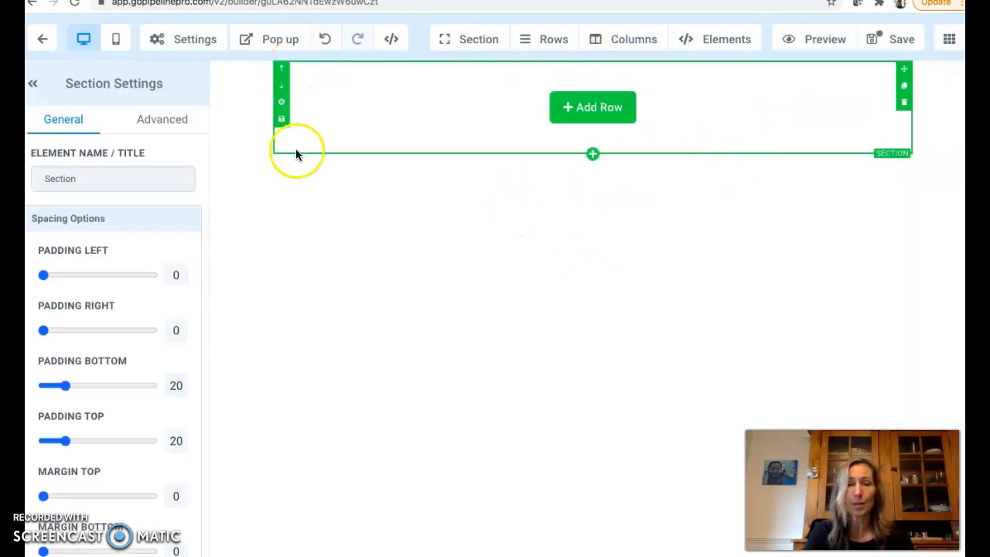
{"action": "left_click", "coordinate": [591, 113]}
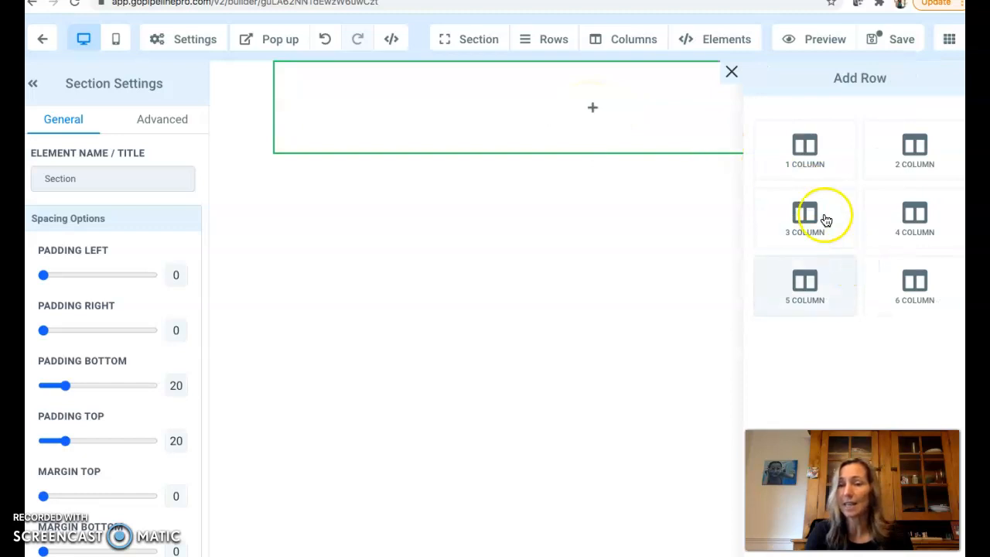
{"action": "left_click", "coordinate": [806, 146]}
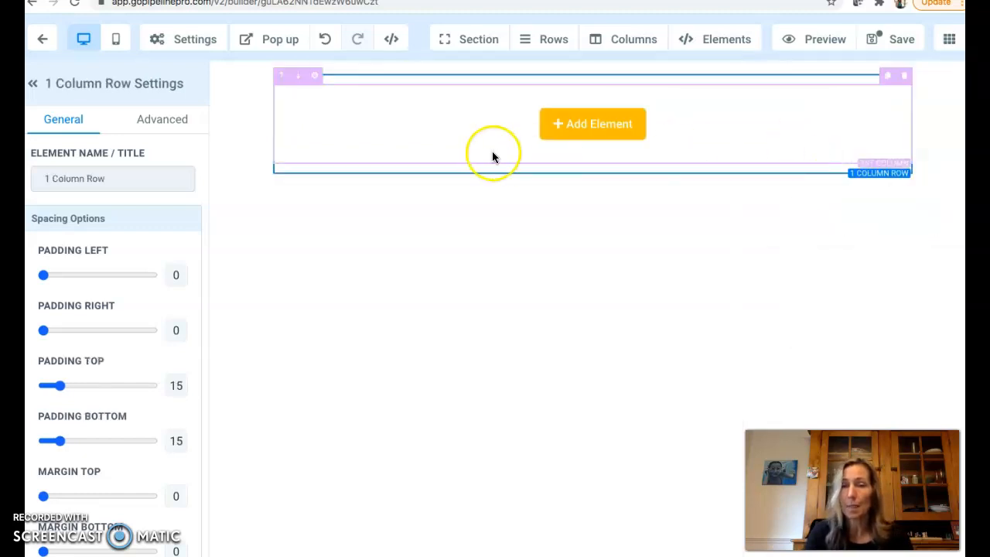
{"action": "left_click", "coordinate": [611, 126]}
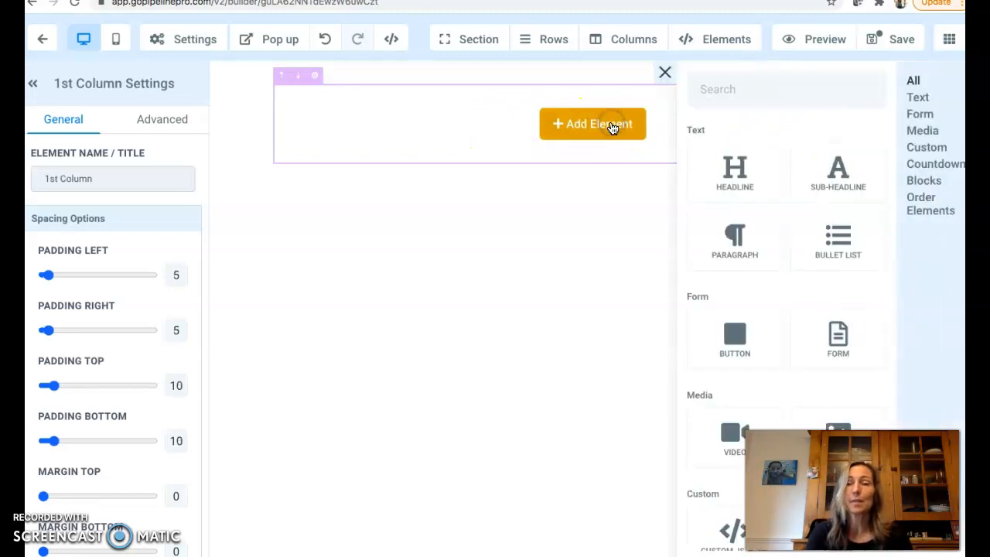
{"action": "left_click", "coordinate": [736, 168]}
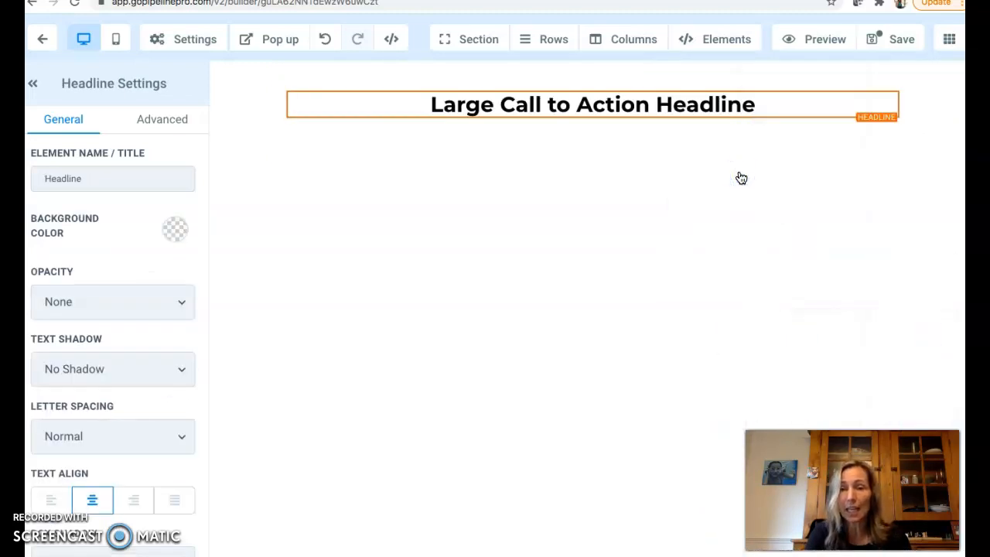
Replace the headline text with "Learn How To Make Unlimited Sales Funnels for YOUR unique business", breaking the line before YOUR
{"action": "left_click", "coordinate": [756, 91]}
{"action": "left_click_drag", "start_coordinate": [758, 108], "coordinate": [431, 101]}
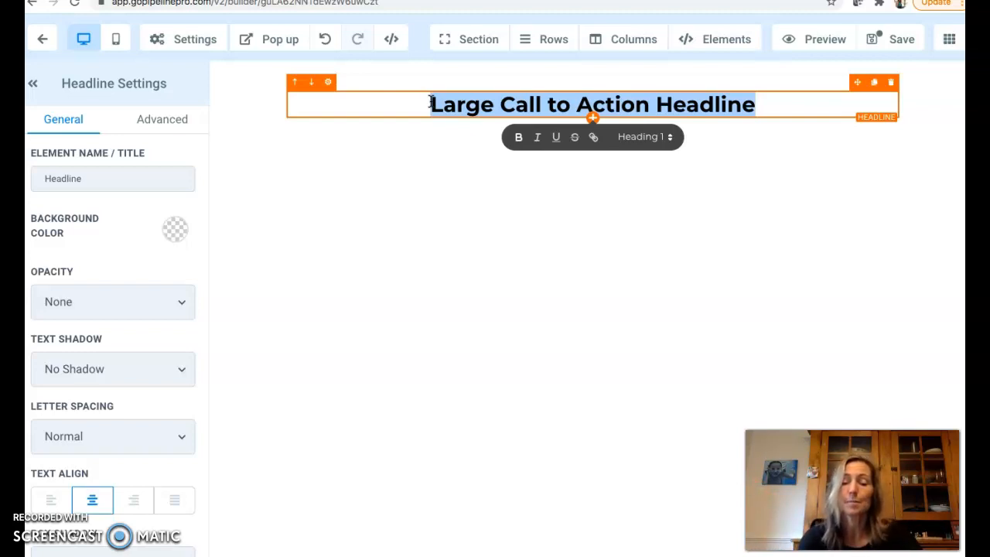
{"action": "type", "text": "Learn How To "}
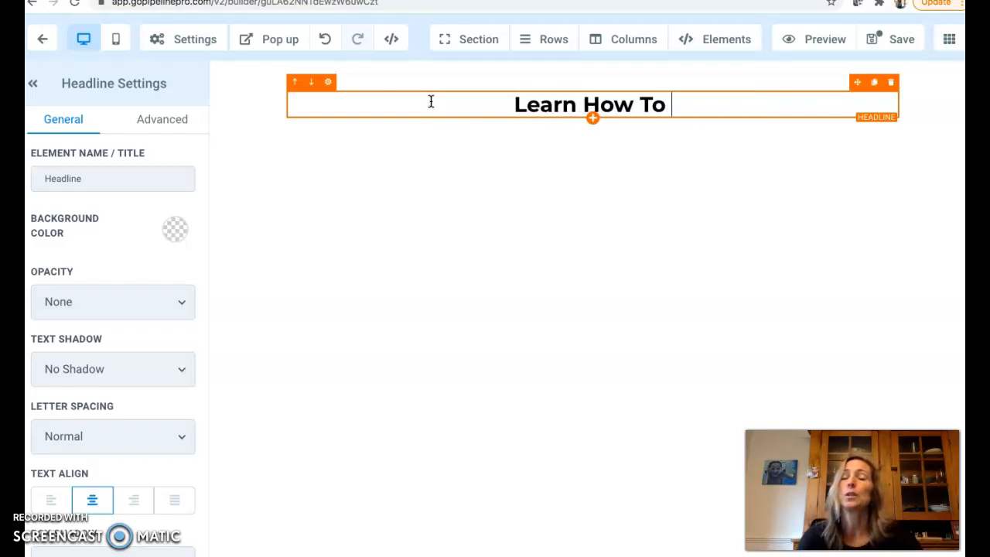
{"action": "type", "text": "Make Un"}
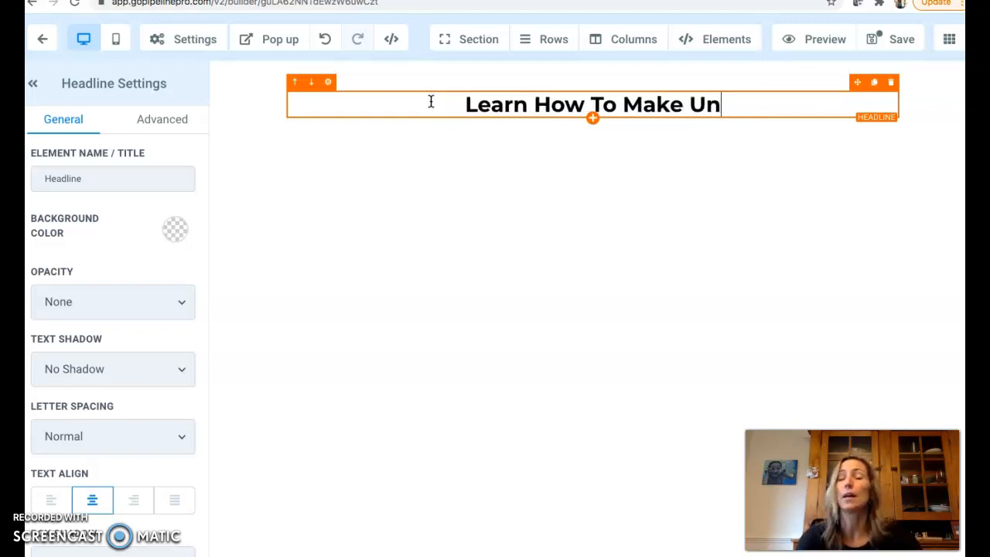
{"action": "type", "text": "limited Fun"}
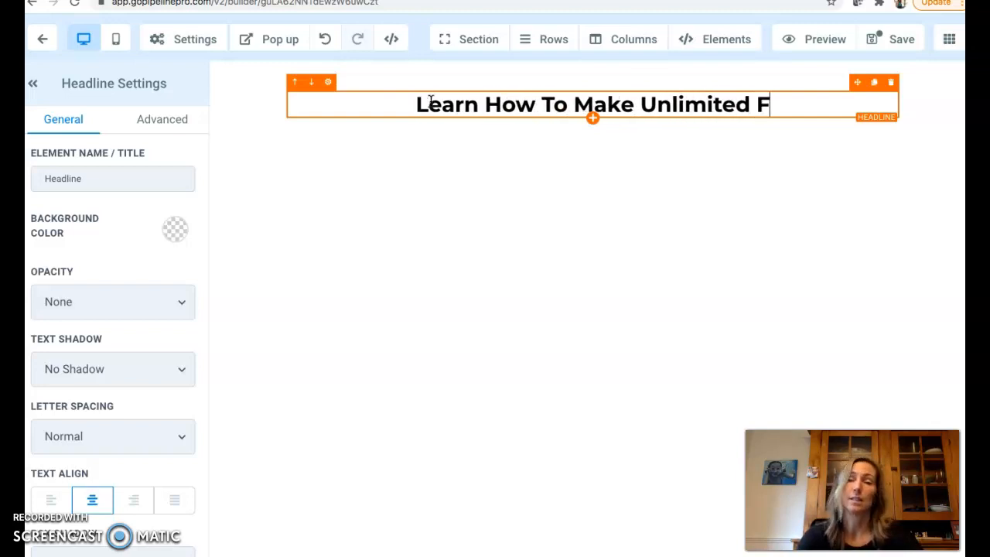
{"action": "key", "text": "BackSpace"}
{"action": "key", "text": "BackSpace"}
{"action": "key", "text": "BackSpace"}
{"action": "type", "text": "Sales Fune"}
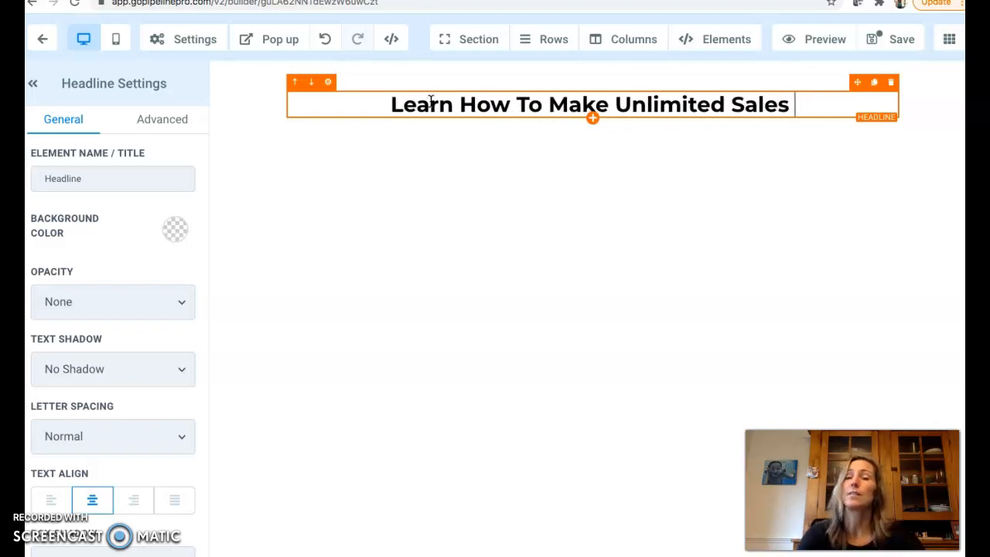
{"action": "type", "text": "sl"}
{"action": "key", "text": "BackSpace"}
{"action": "key", "text": "BackSpace"}
{"action": "type", "text": "ls for YOU"}
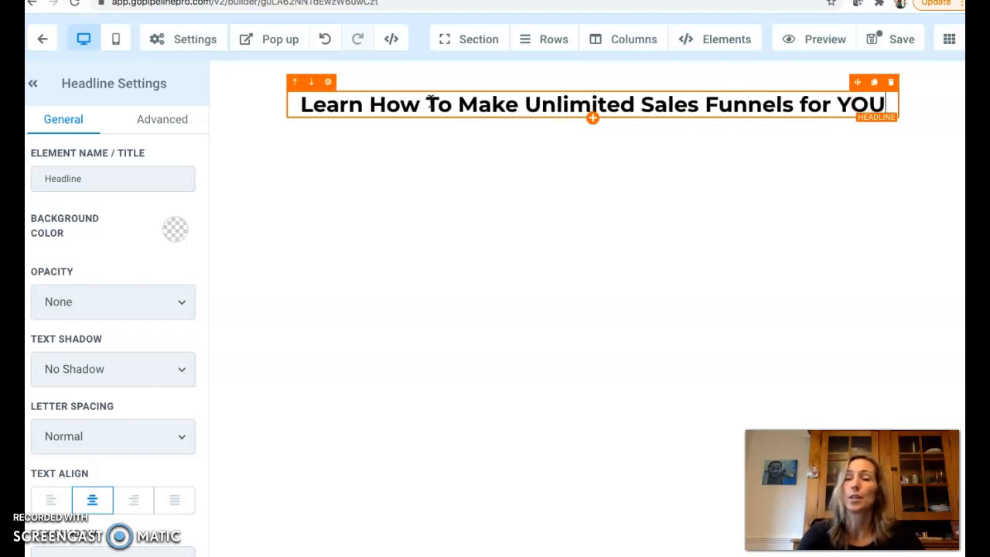
{"action": "type", "text": "R unique busine"}
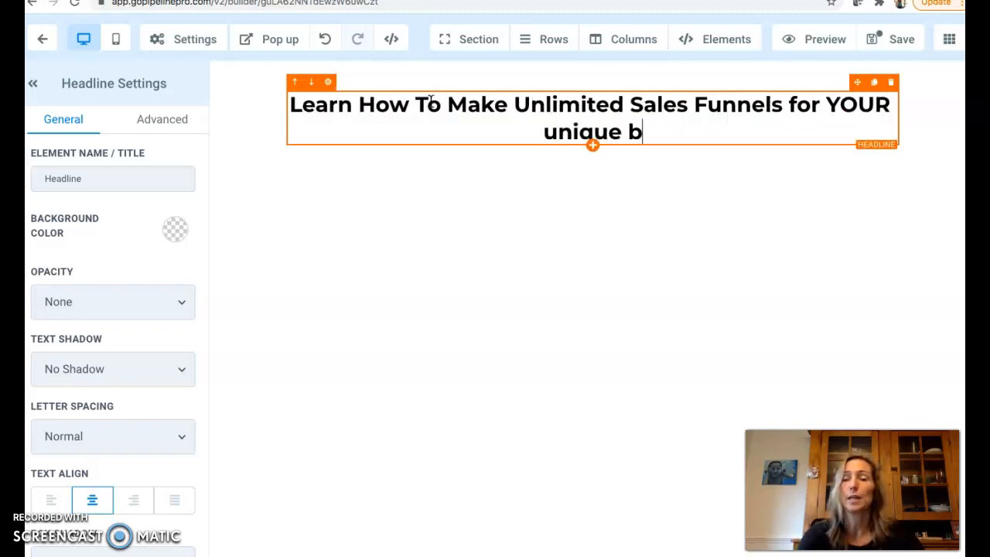
{"action": "key", "text": "BackSpace"}
{"action": "type", "text": "siness"}
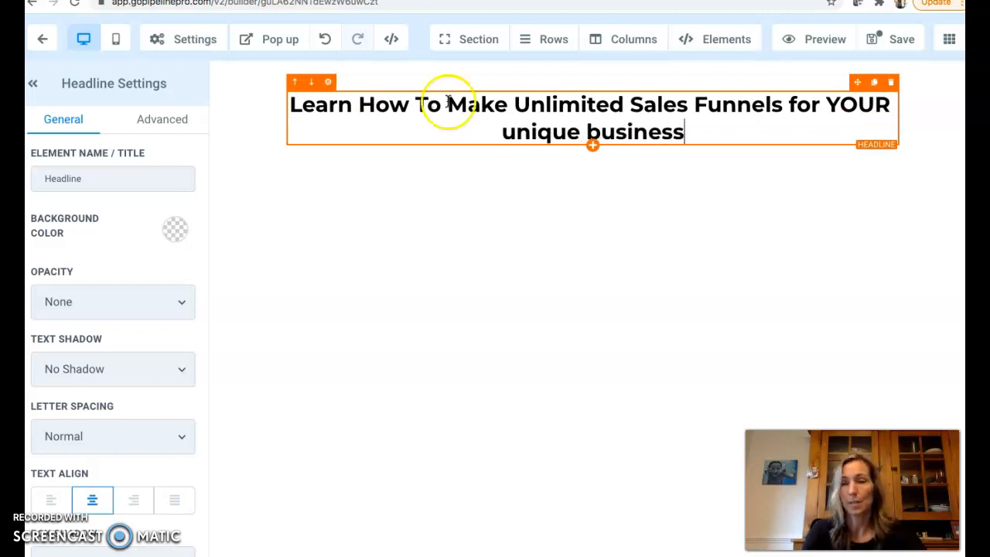
{"action": "left_click", "coordinate": [827, 105]}
{"action": "key", "text": "Return"}
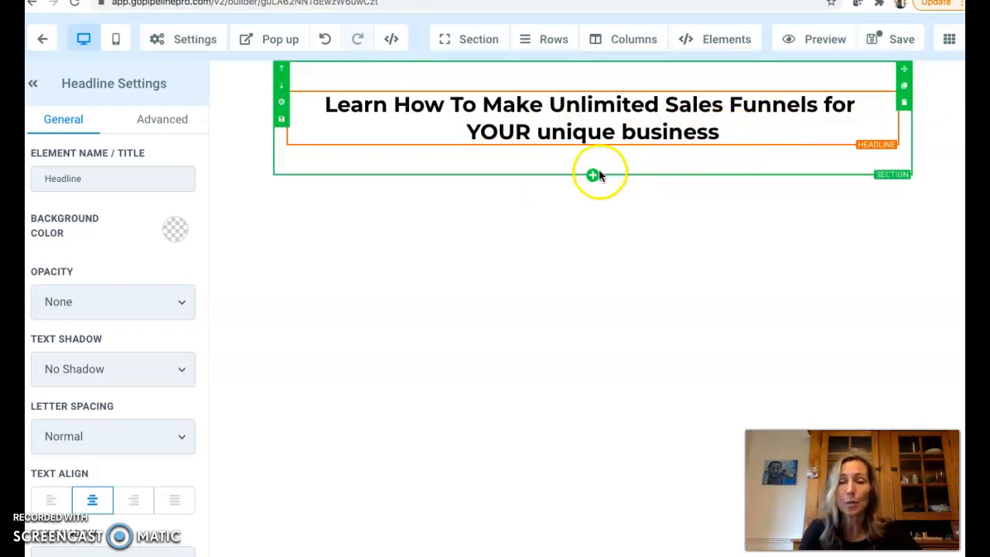
{"action": "left_click", "coordinate": [593, 176]}
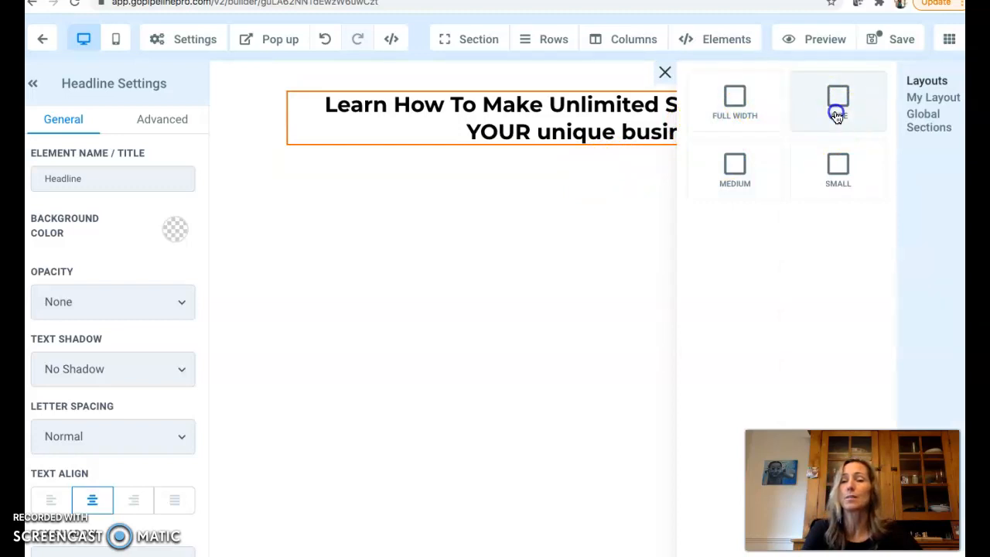
{"action": "left_click", "coordinate": [838, 114]}
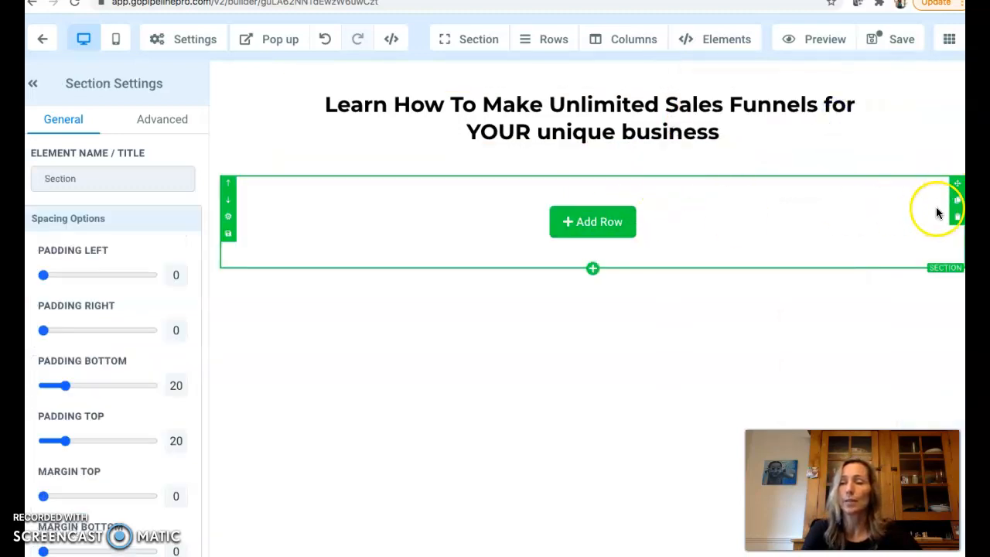
{"action": "left_click", "coordinate": [957, 216]}
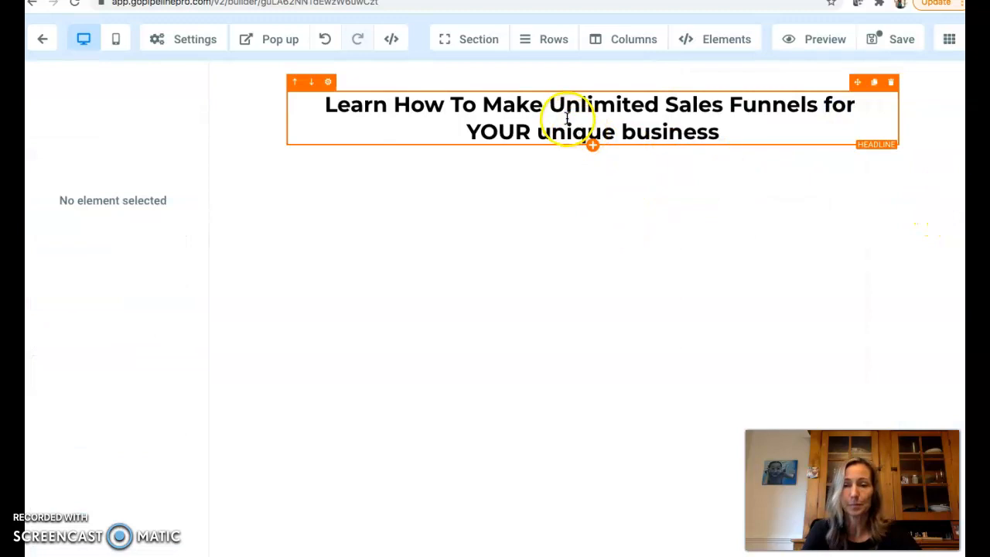
Add a sub-headline below the headline reading "No tech needed, no monthly fees"
{"action": "left_click", "coordinate": [592, 146]}
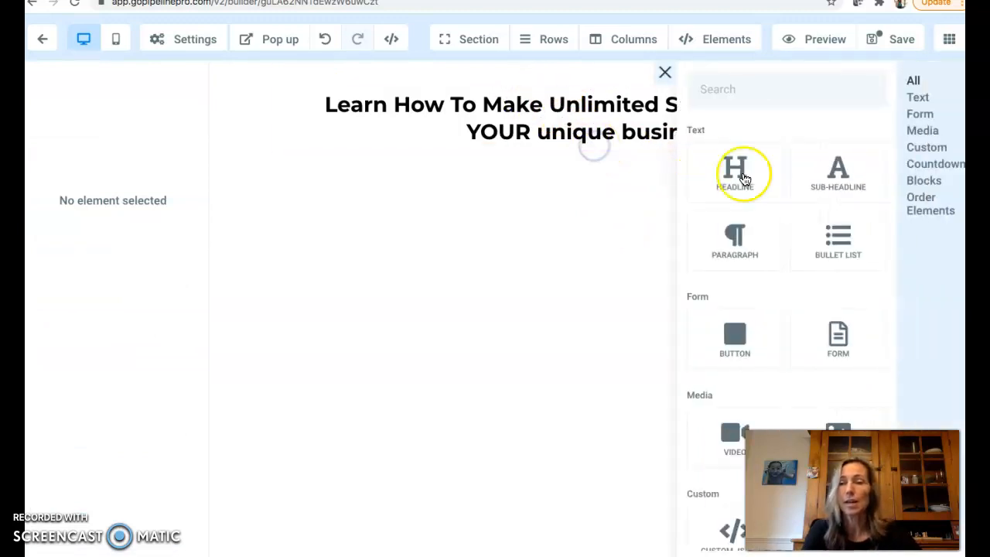
{"action": "left_click", "coordinate": [833, 174]}
{"action": "left_click_drag", "start_coordinate": [710, 157], "coordinate": [478, 152]}
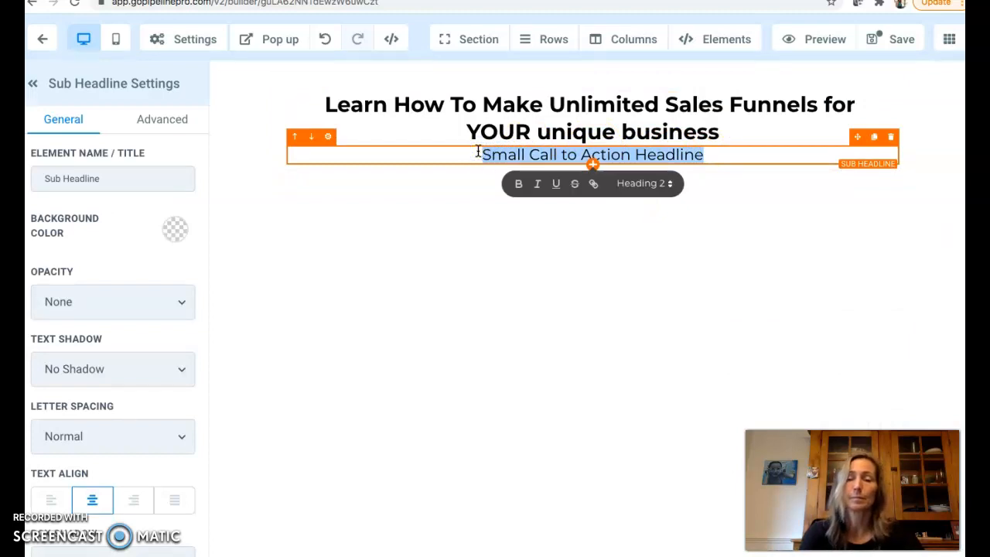
{"action": "type", "text": "No"}
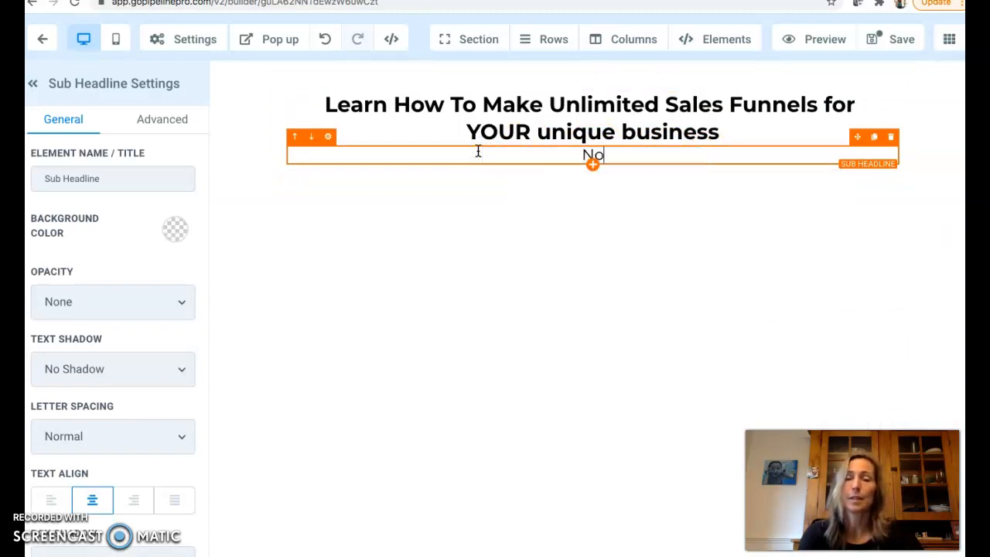
{"action": "type", "text": " tech needed, "}
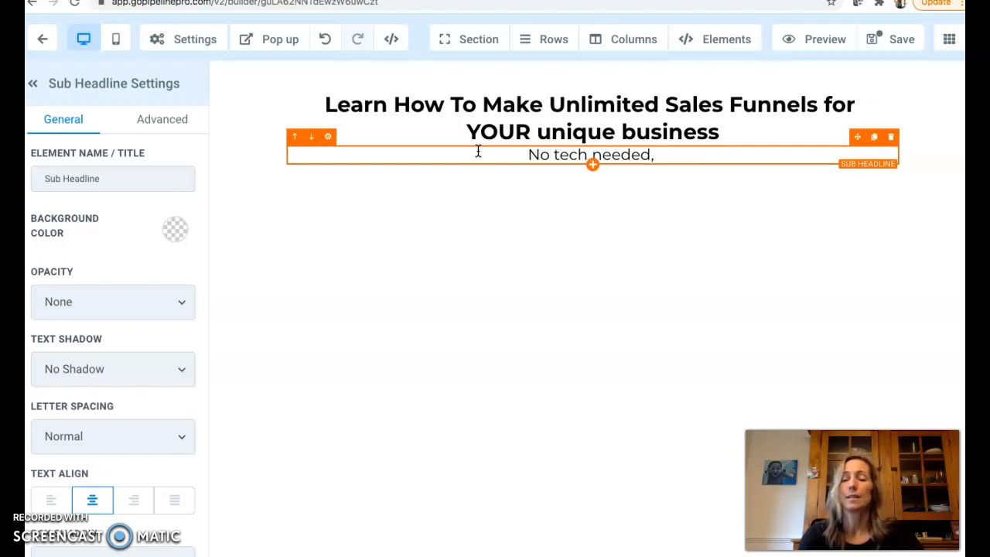
{"action": "type", "text": "no monthly fees"}
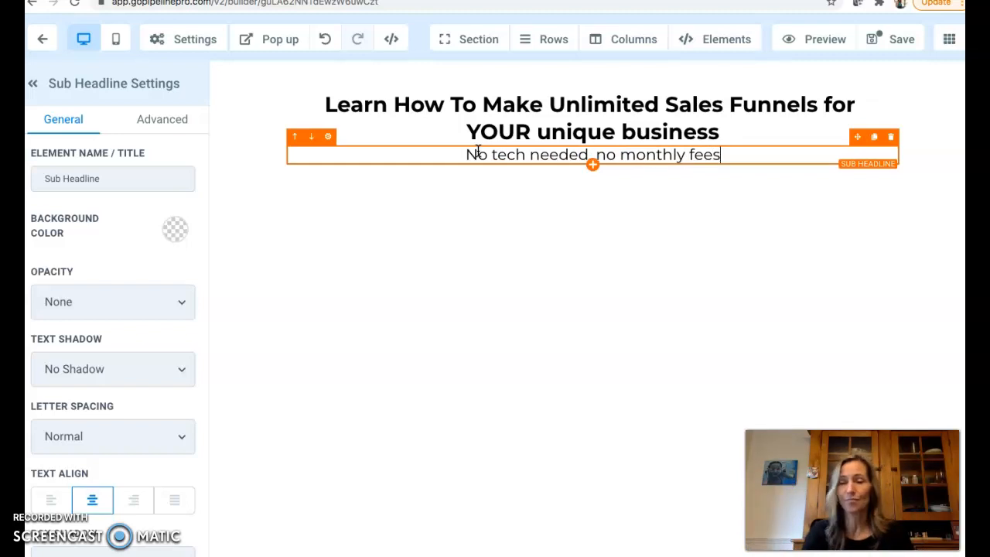
Add a form element below the sub-headline
{"action": "left_click", "coordinate": [593, 164]}
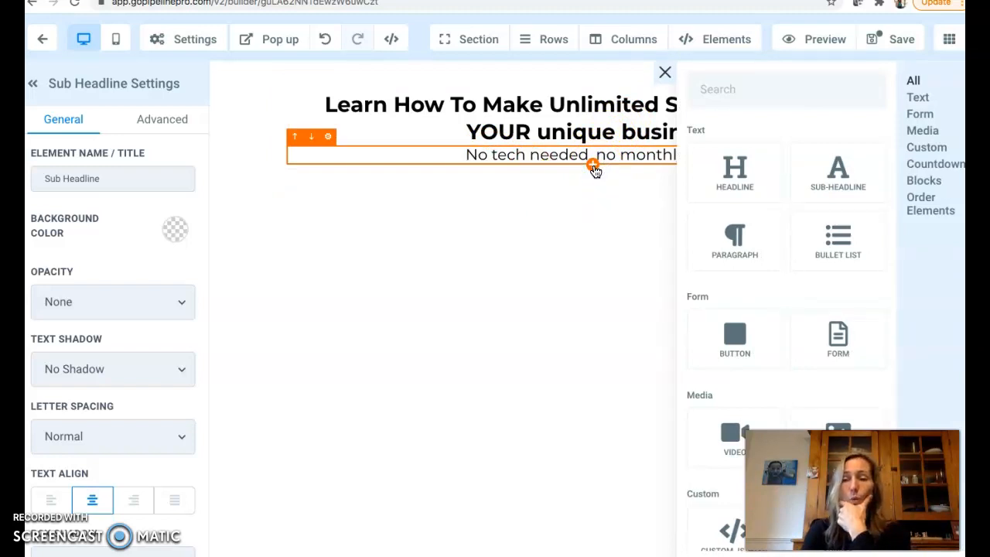
{"action": "scroll", "coordinate": [789, 276], "scroll_direction": "down", "scroll_amount": 5}
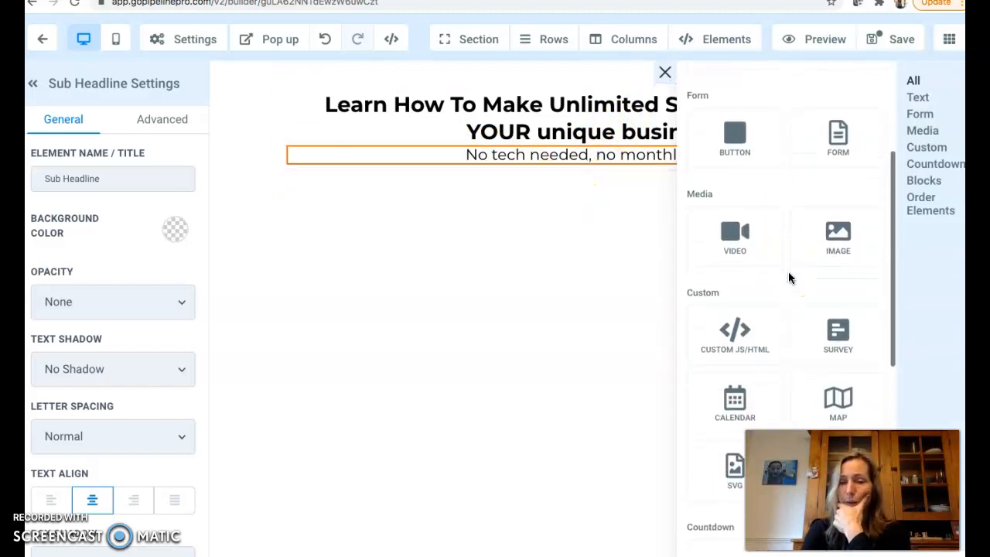
{"action": "scroll", "coordinate": [788, 271], "scroll_direction": "down", "scroll_amount": 2}
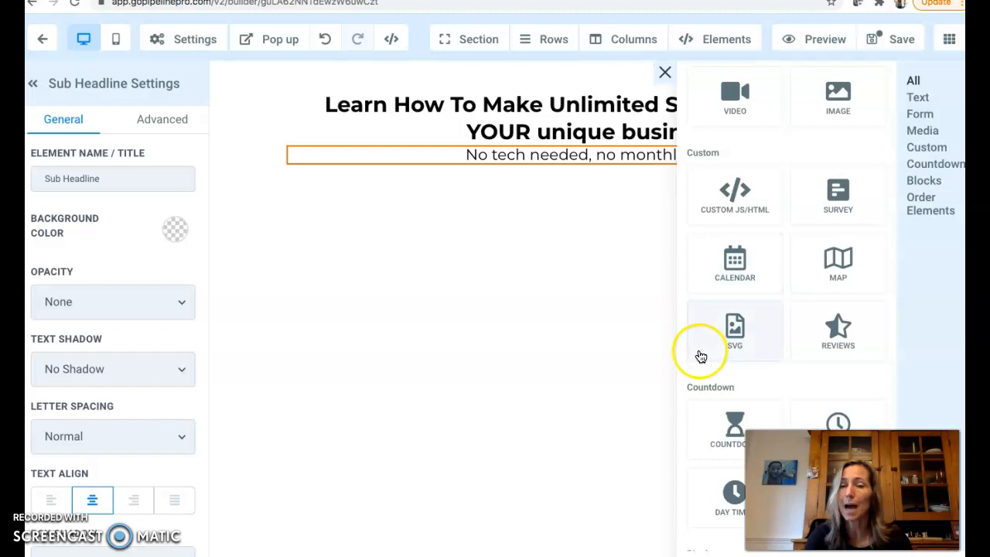
{"action": "scroll", "coordinate": [756, 177], "scroll_direction": "up", "scroll_amount": 3}
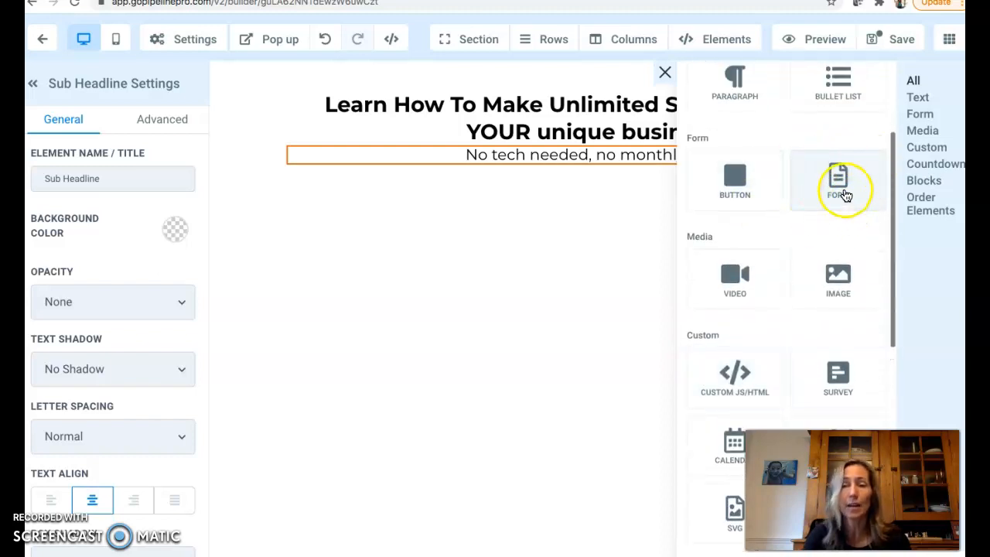
{"action": "left_click", "coordinate": [840, 189]}
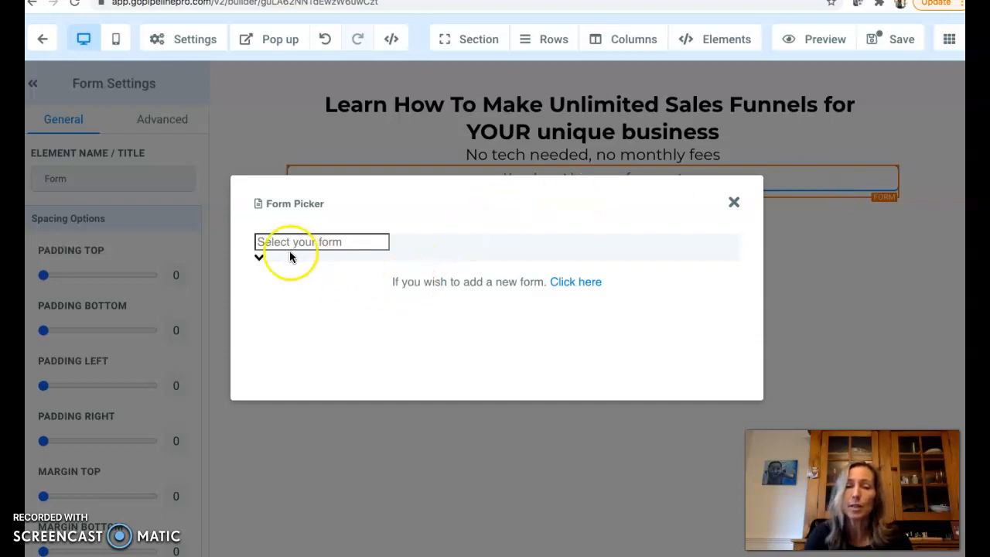
Check the existing forms in the form picker and open the page for adding a new form
{"action": "left_click", "coordinate": [259, 261]}
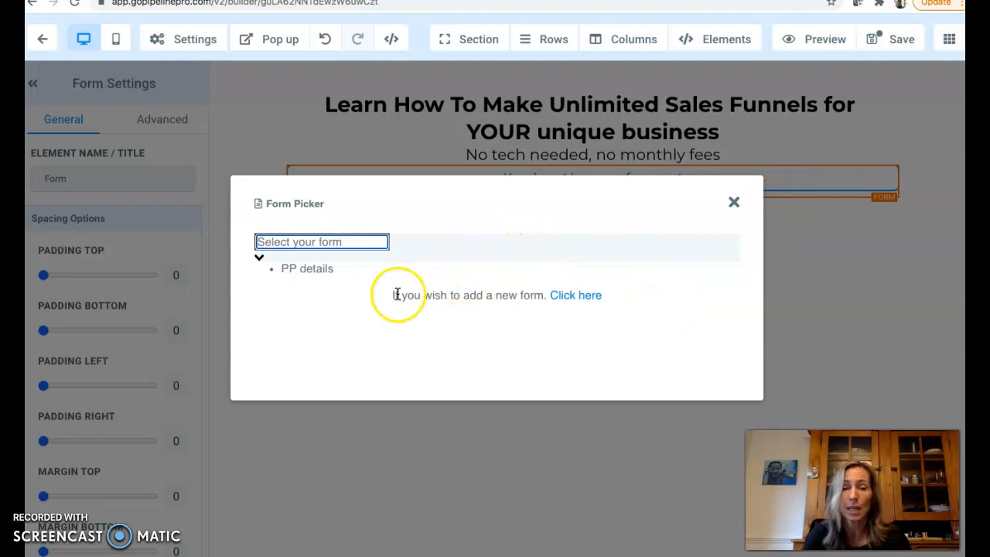
{"action": "left_click", "coordinate": [582, 300]}
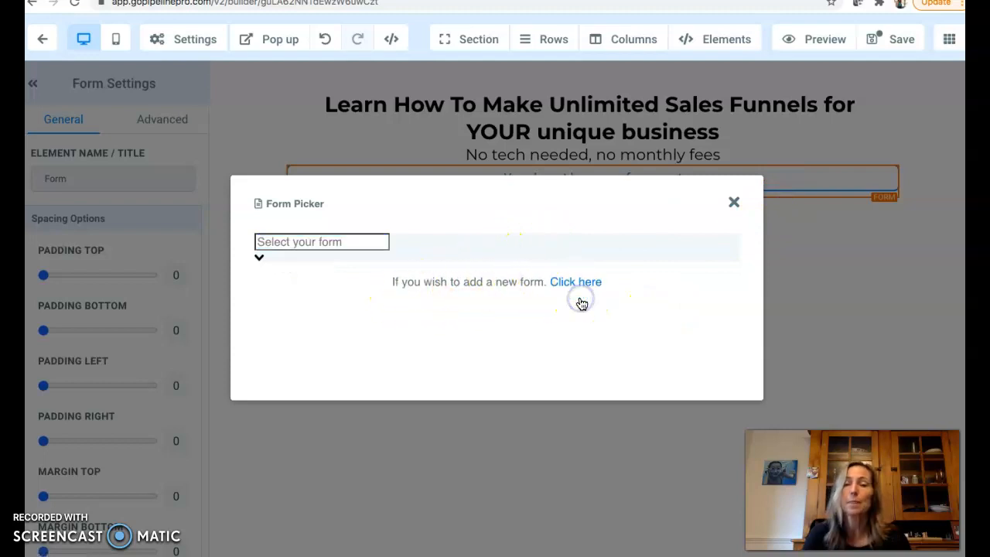
{"action": "left_click", "coordinate": [569, 282]}
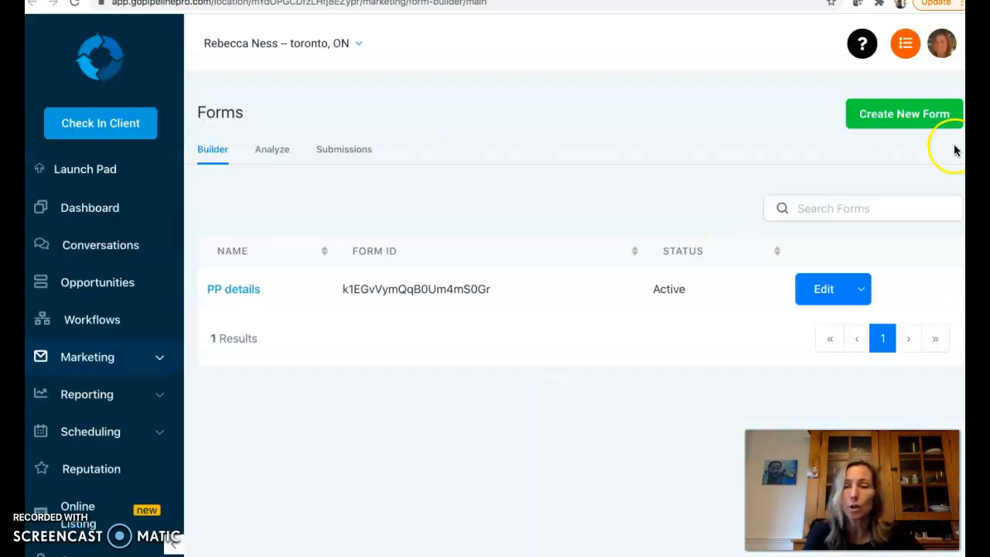
Create a new form containing First Name, Phone and Email fields
{"action": "left_click", "coordinate": [900, 117]}
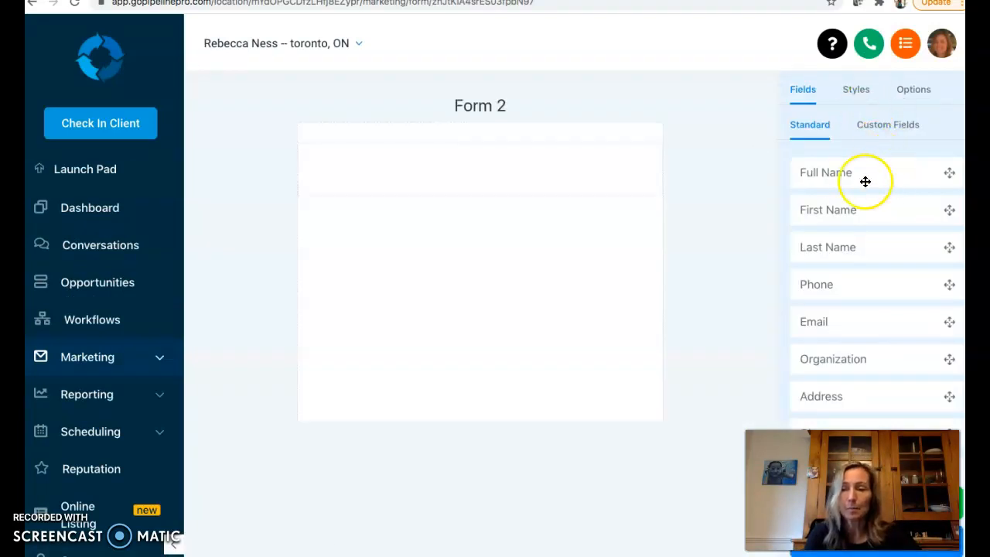
{"action": "left_click_drag", "start_coordinate": [842, 211], "coordinate": [469, 182]}
{"action": "left_click_drag", "start_coordinate": [851, 287], "coordinate": [399, 240]}
{"action": "left_click_drag", "start_coordinate": [831, 325], "coordinate": [367, 312]}
Add a button field below the Email field of the form
{"action": "scroll", "coordinate": [867, 310], "scroll_direction": "down", "scroll_amount": 5}
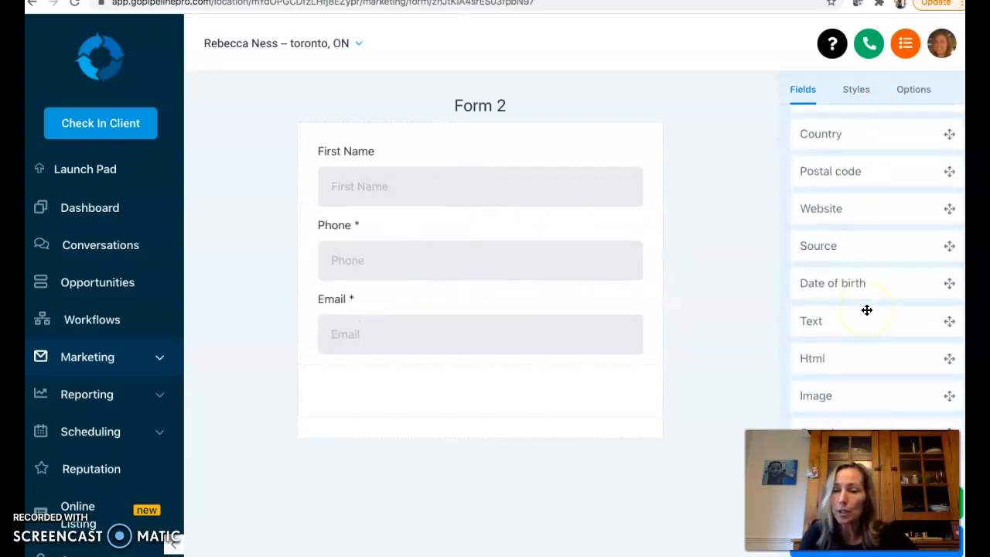
{"action": "scroll", "coordinate": [867, 309], "scroll_direction": "down", "scroll_amount": 1}
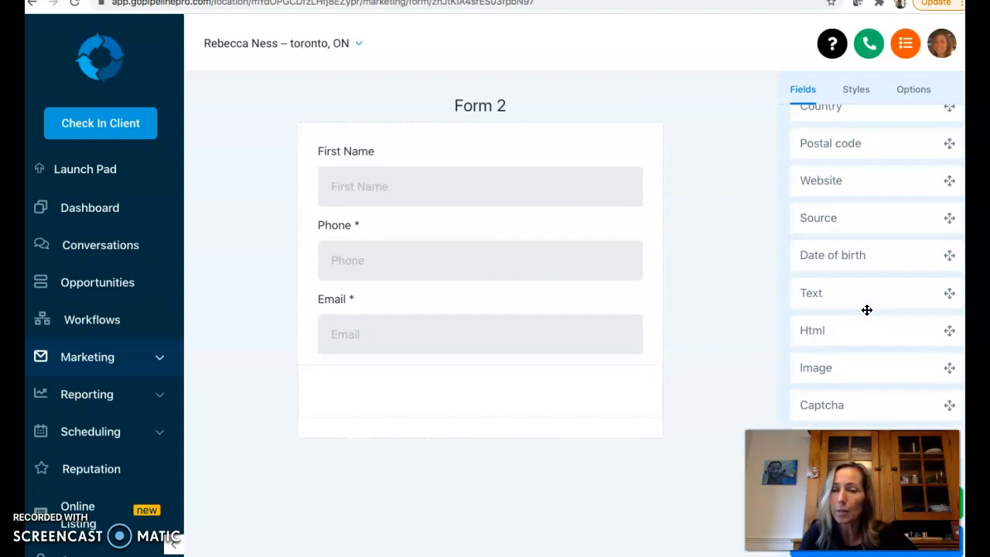
{"action": "scroll", "coordinate": [853, 365], "scroll_direction": "down", "scroll_amount": 1}
{"action": "scroll", "coordinate": [843, 394], "scroll_direction": "up", "scroll_amount": 1}
{"action": "left_click_drag", "start_coordinate": [820, 464], "coordinate": [645, 470]}
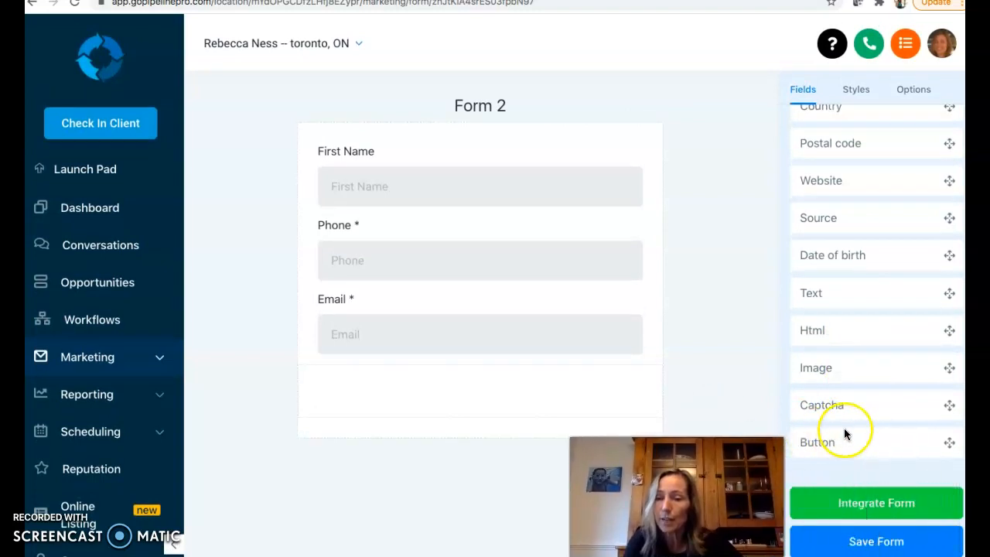
{"action": "left_click_drag", "start_coordinate": [846, 442], "coordinate": [421, 394]}
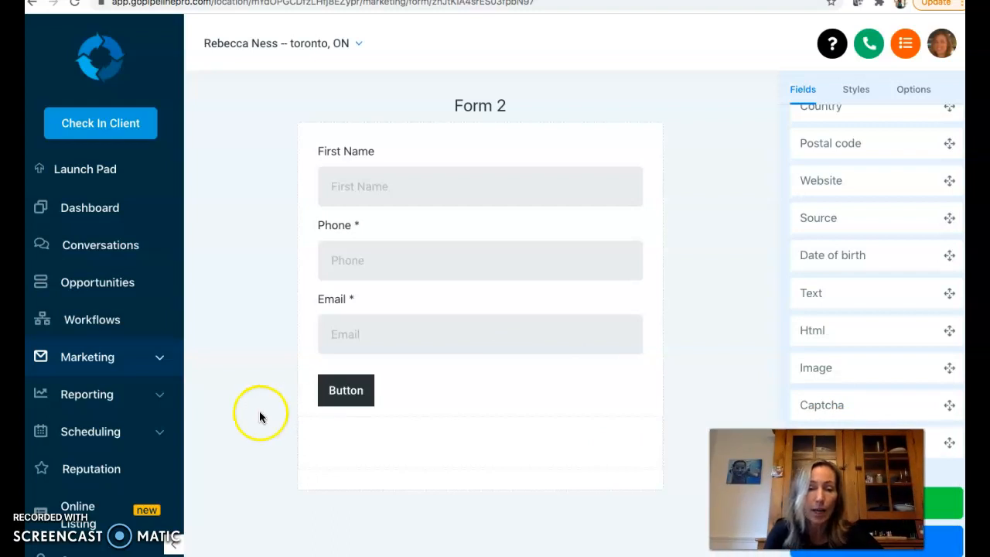
Select the form's button and center-align it
{"action": "left_click", "coordinate": [348, 393]}
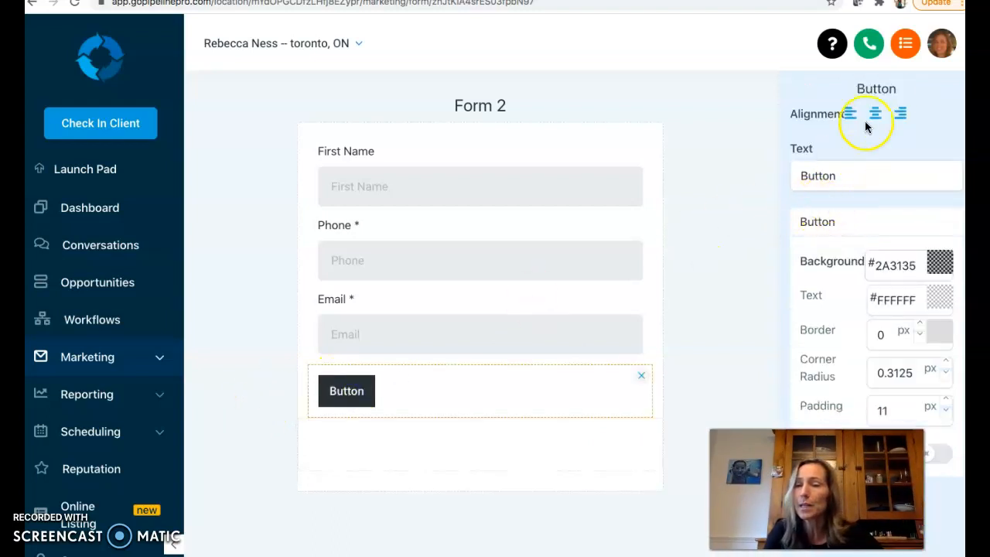
{"action": "left_click", "coordinate": [878, 113]}
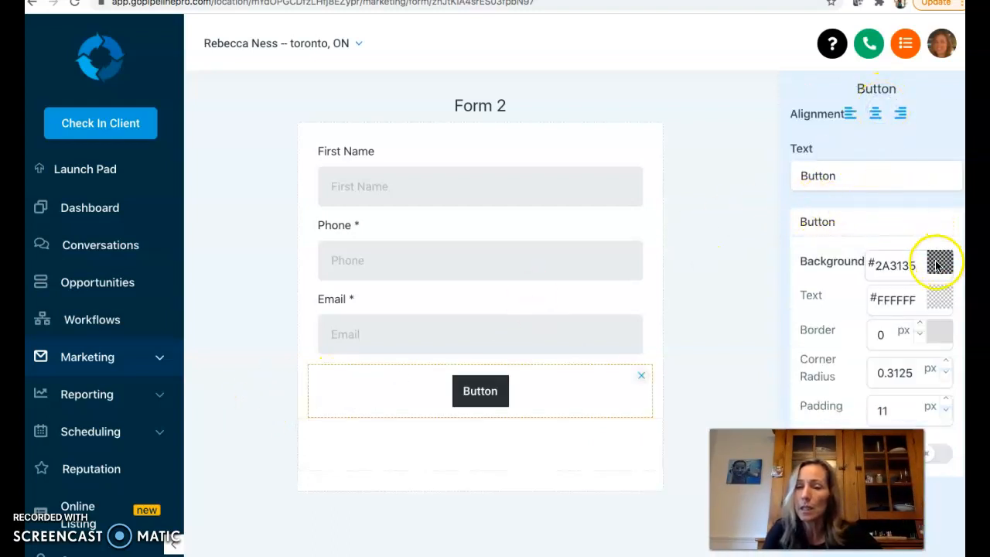
Try setting the button's text colour to red
{"action": "left_click", "coordinate": [941, 302]}
{"action": "left_click", "coordinate": [938, 332]}
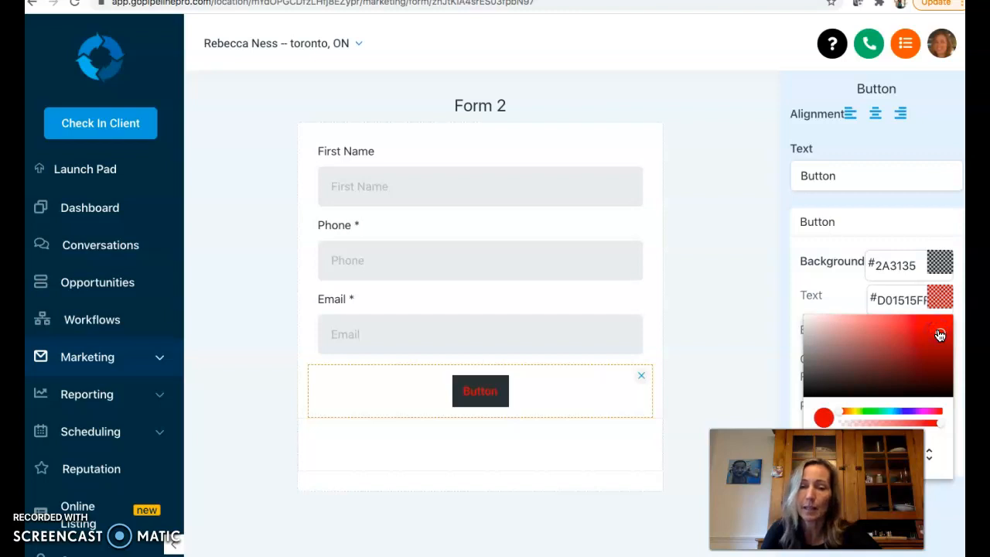
{"action": "left_click", "coordinate": [808, 324]}
Set the button's background colour to blue #109FF1
{"action": "left_click", "coordinate": [940, 262]}
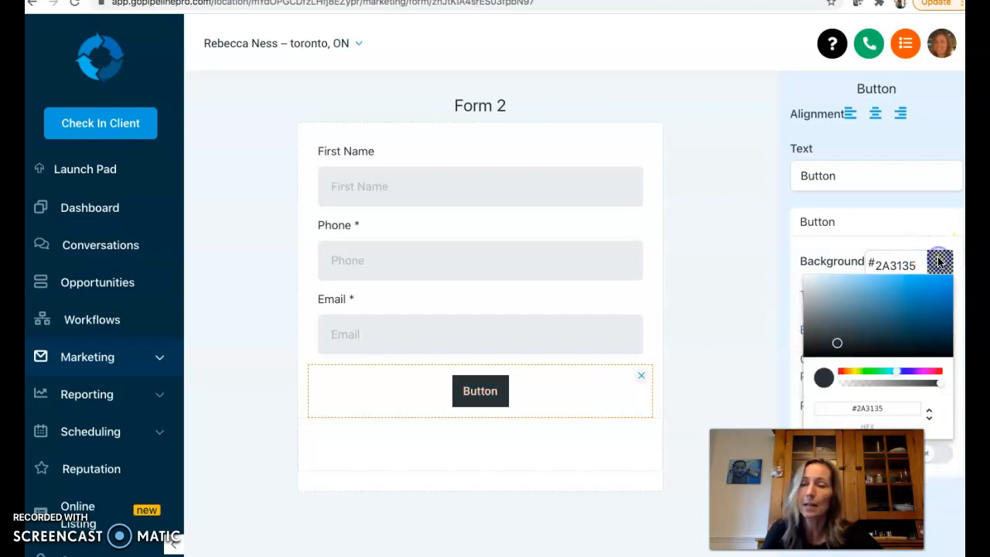
{"action": "left_click", "coordinate": [944, 284]}
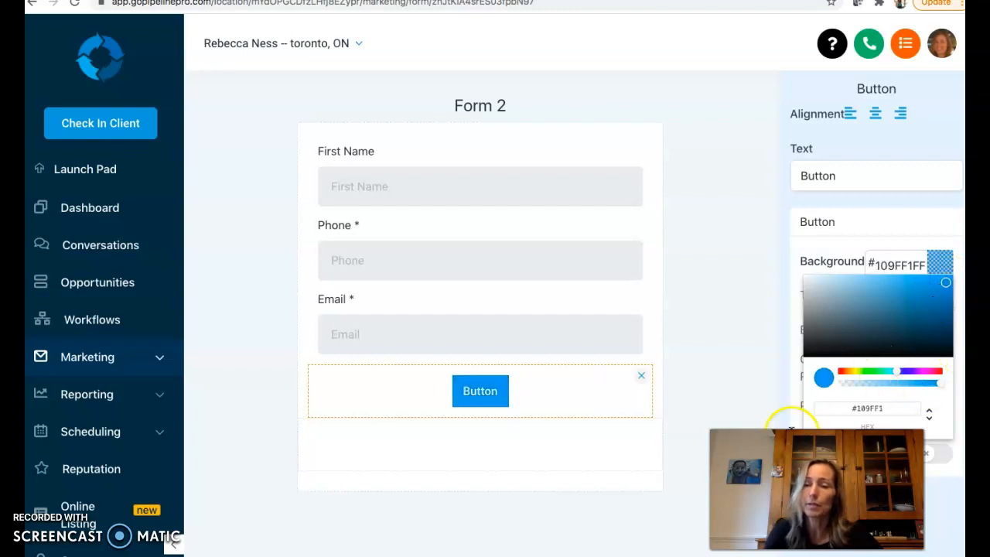
Change the button's text to "click here to get your free report"
{"action": "left_click_drag", "start_coordinate": [851, 175], "coordinate": [815, 176]}
{"action": "type", "text": "click"}
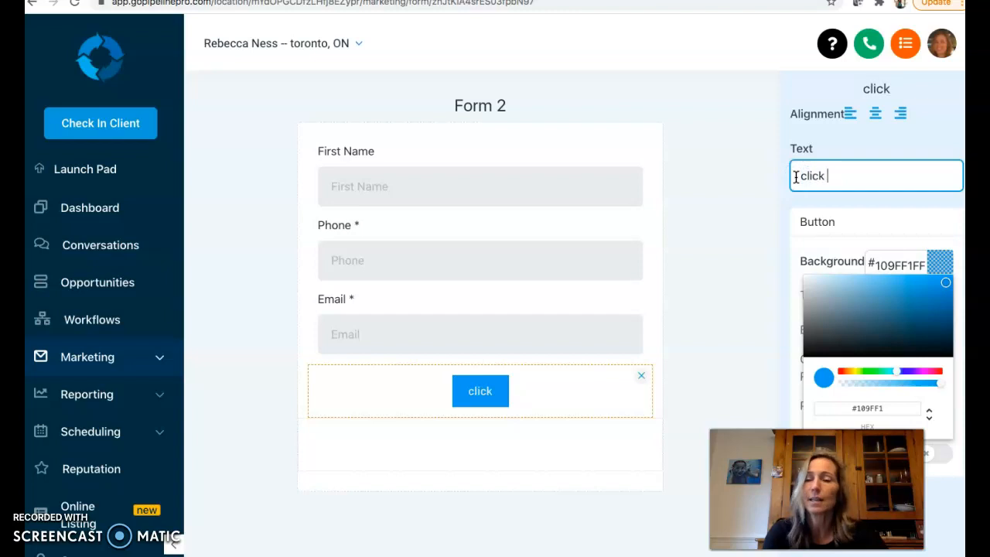
{"action": "type", "text": " here to "}
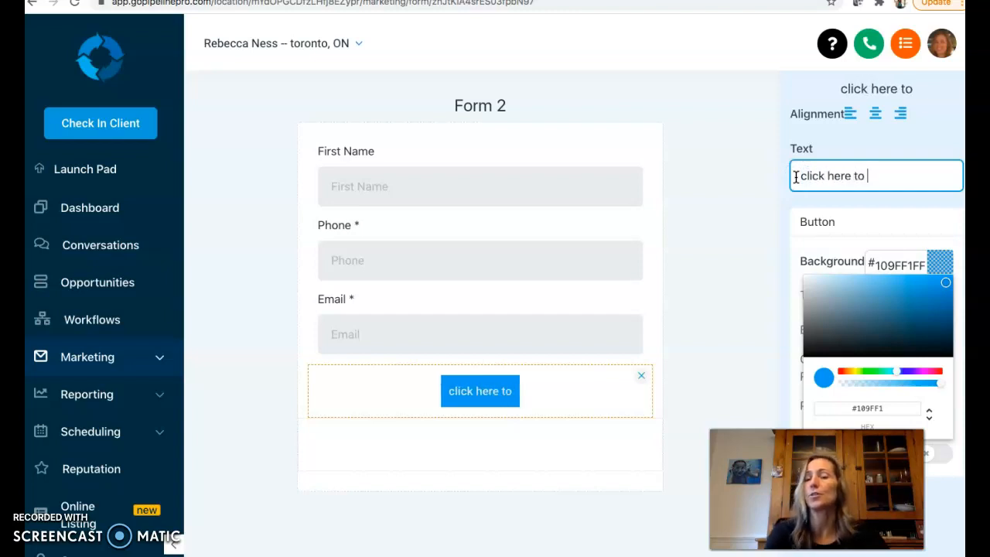
{"action": "type", "text": "get your f"}
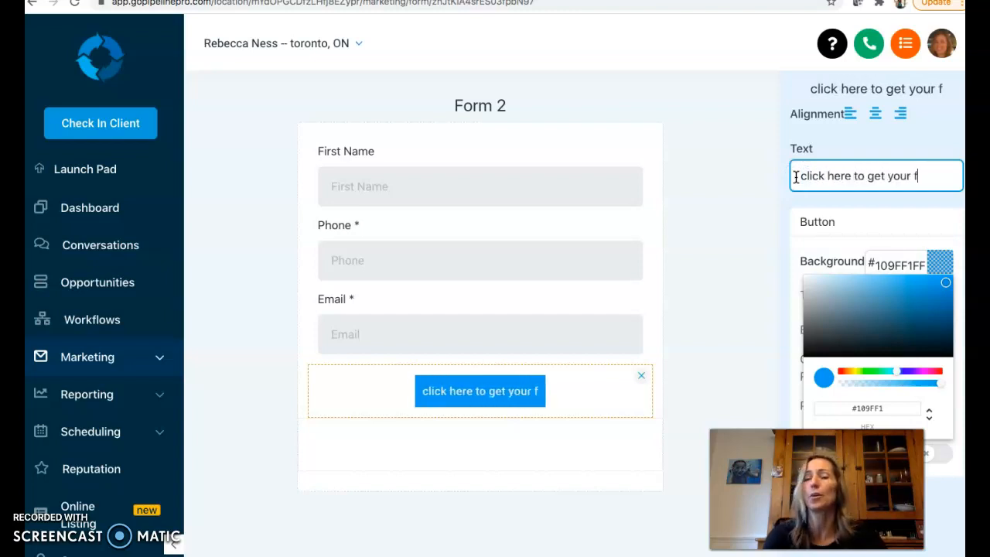
{"action": "type", "text": "ree report"}
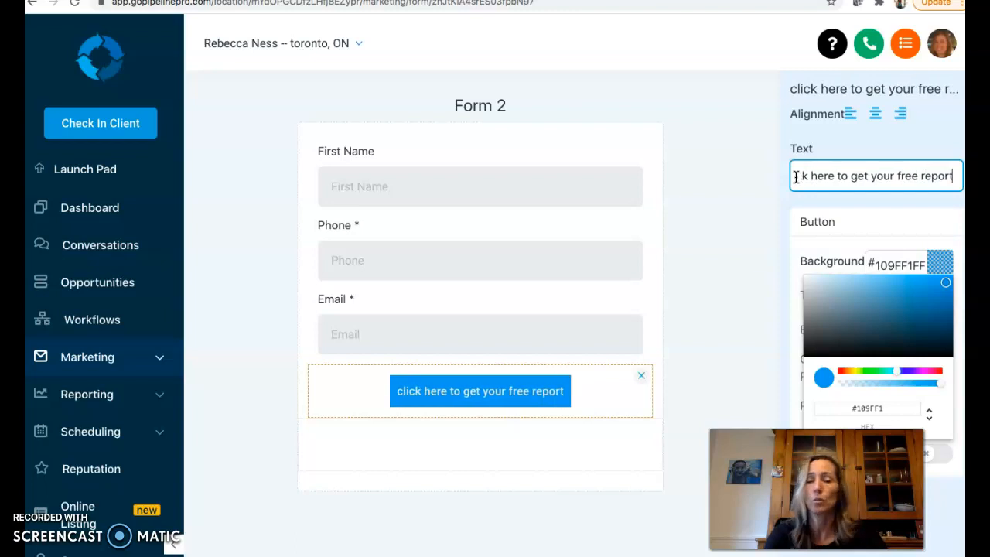
{"action": "left_click", "coordinate": [736, 213]}
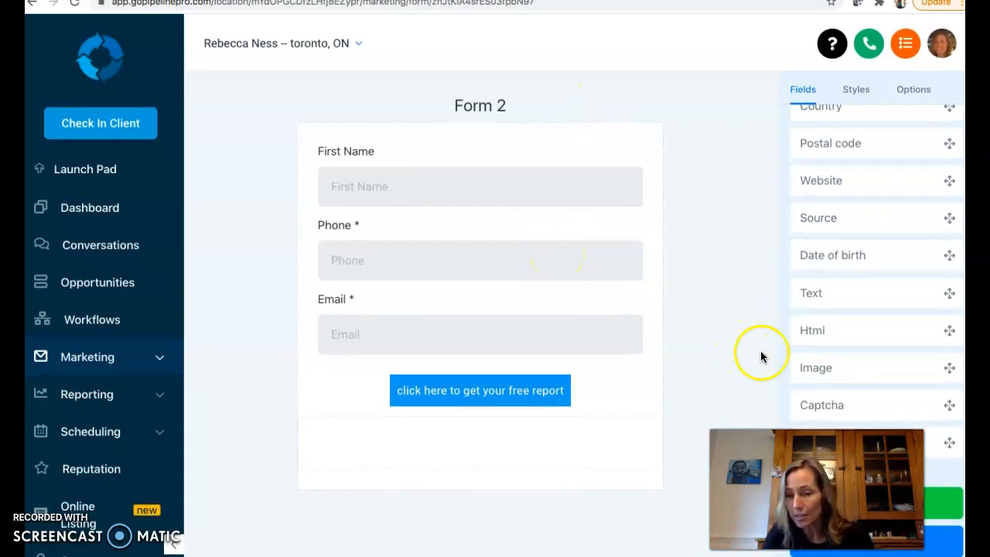
Save the new form and choose it in the landing page's form element
{"action": "left_click", "coordinate": [940, 552]}
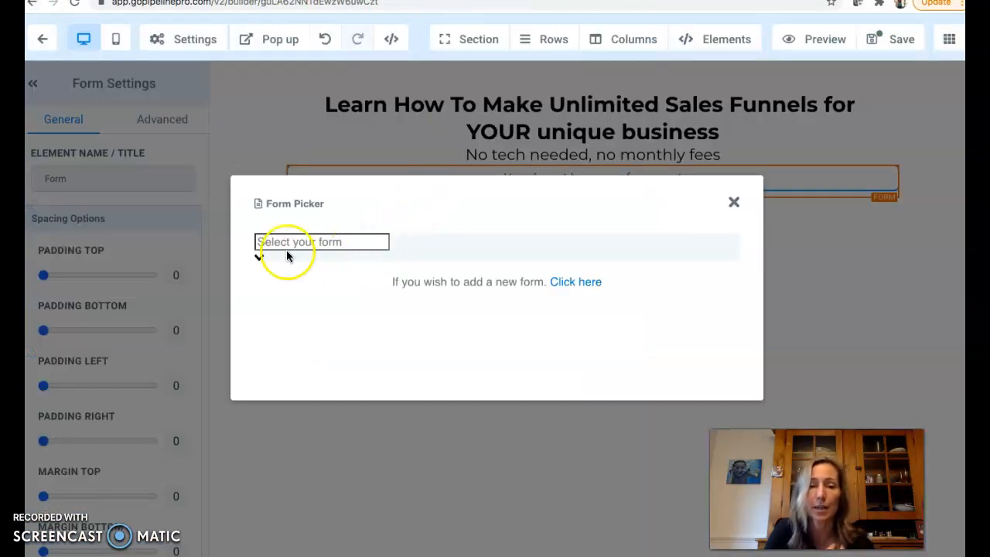
{"action": "left_click", "coordinate": [260, 256]}
{"action": "left_click", "coordinate": [292, 268]}
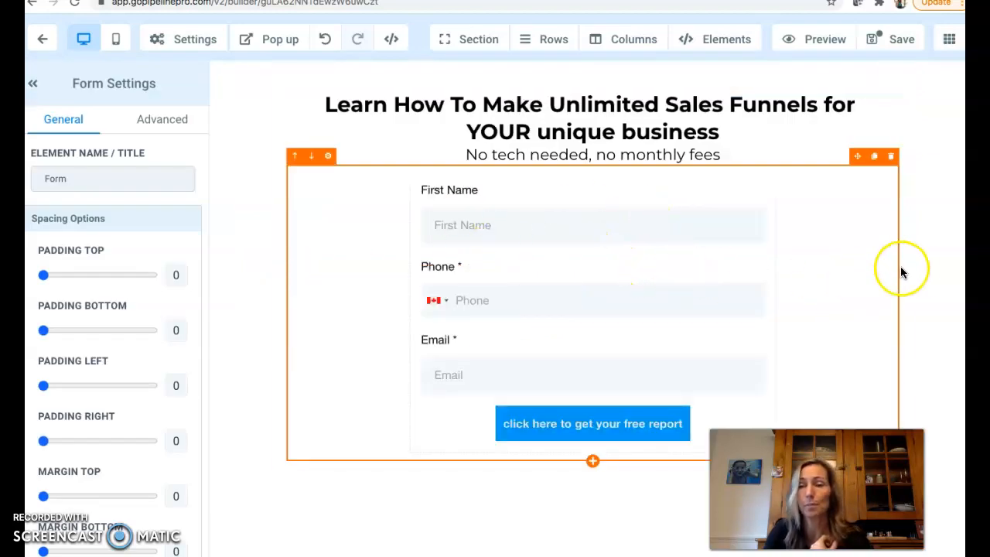
{"action": "scroll", "coordinate": [925, 267], "scroll_direction": "down", "scroll_amount": 1}
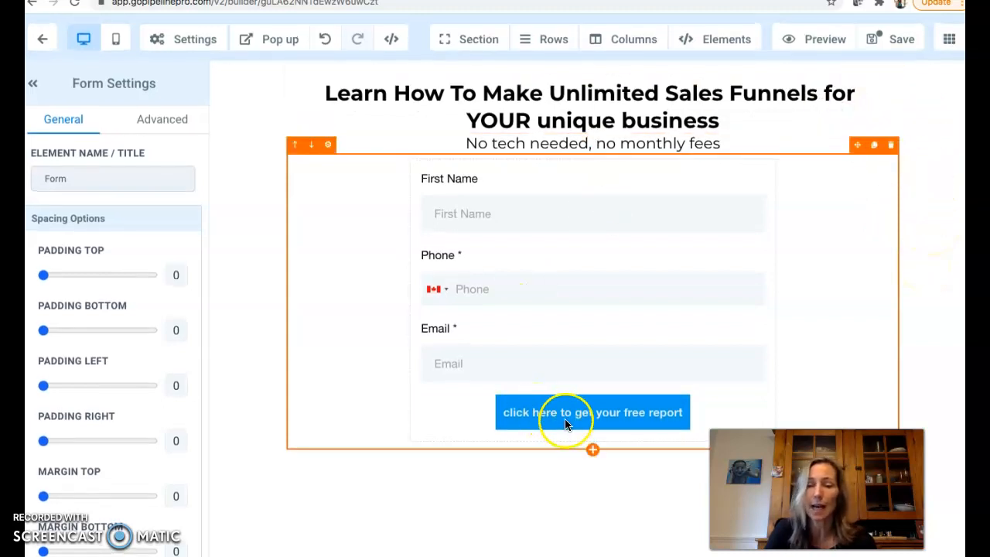
Add a calendar element below the form
{"action": "left_click", "coordinate": [593, 450]}
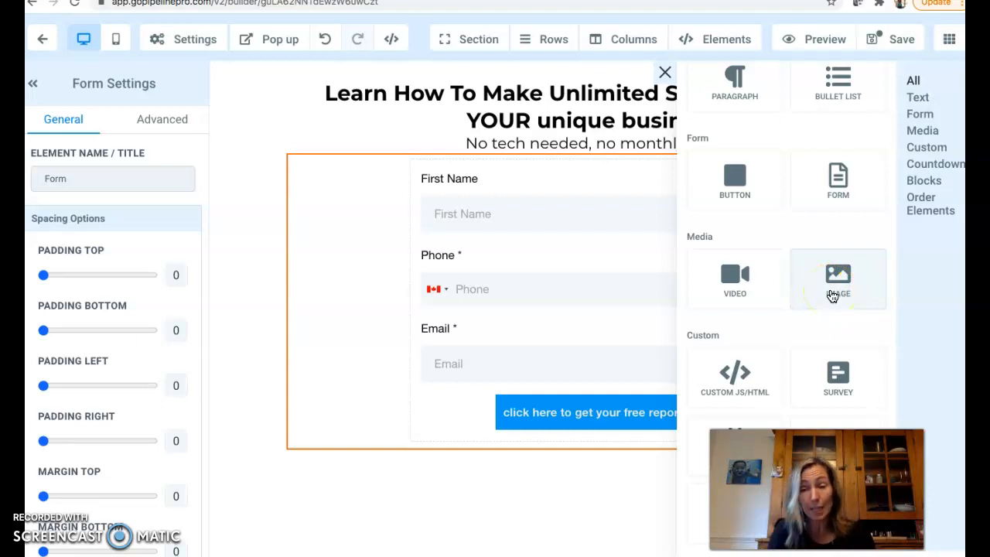
{"action": "scroll", "coordinate": [849, 348], "scroll_direction": "down", "scroll_amount": 2}
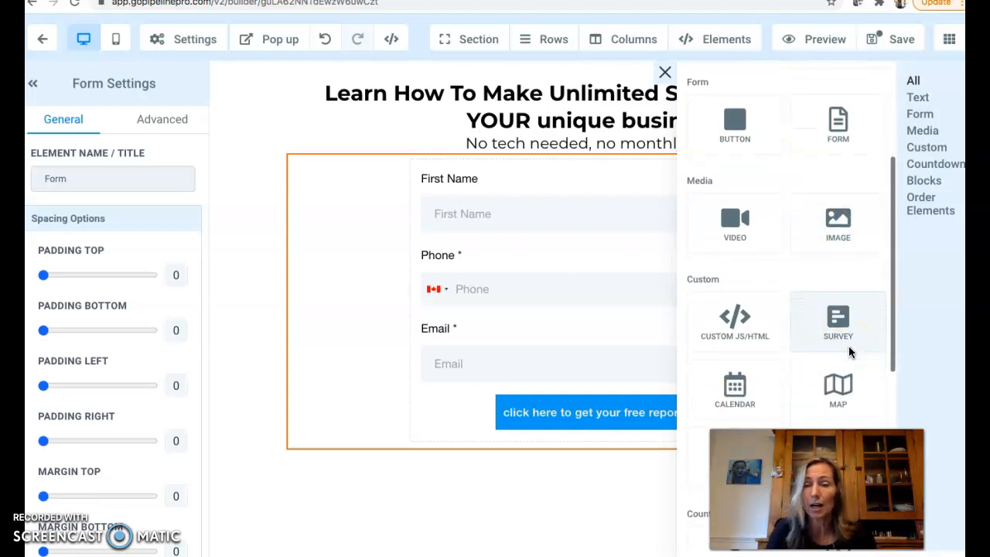
{"action": "scroll", "coordinate": [849, 348], "scroll_direction": "down", "scroll_amount": 2}
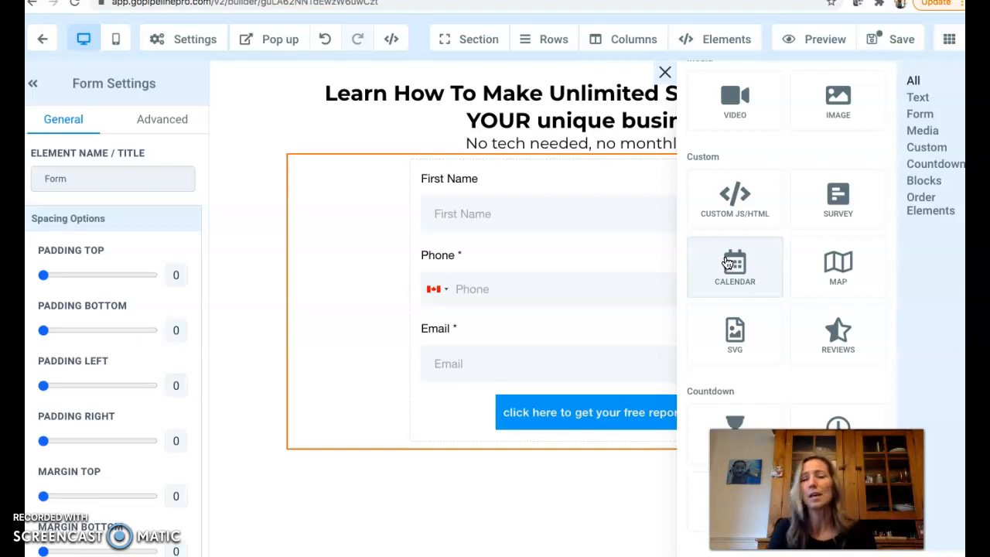
{"action": "left_click", "coordinate": [728, 264]}
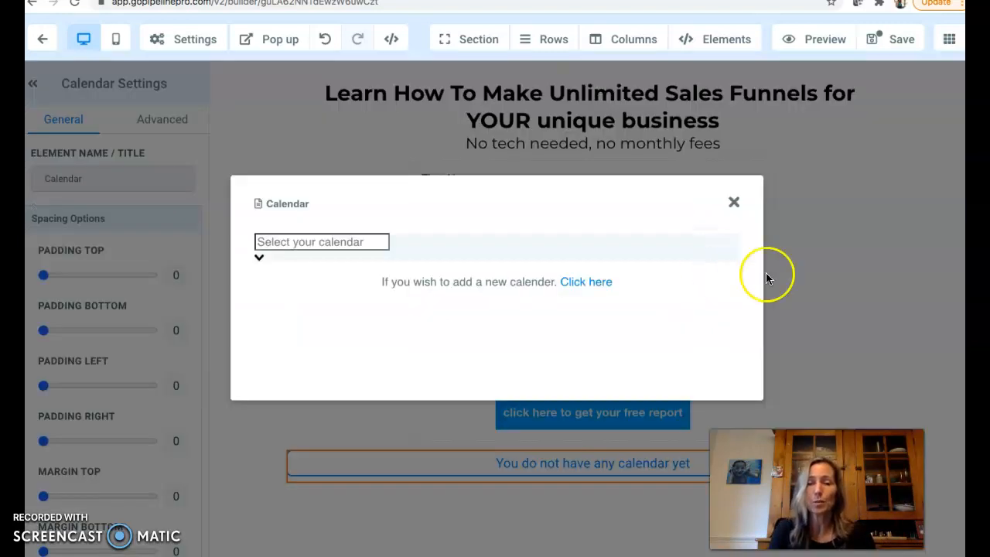
Select the account owner's calendar for the calendar element
{"action": "left_click", "coordinate": [260, 258]}
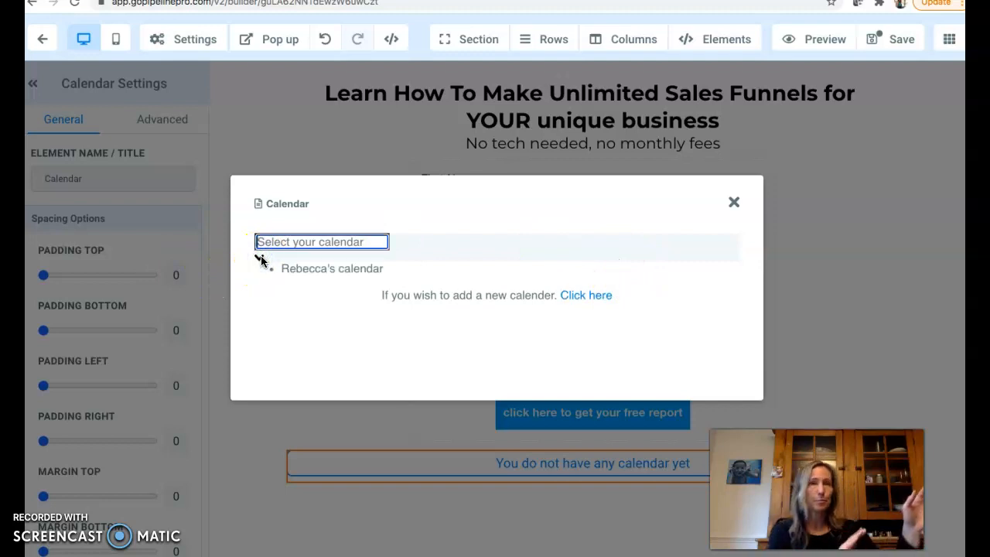
{"action": "left_click", "coordinate": [260, 259]}
{"action": "left_click", "coordinate": [259, 256]}
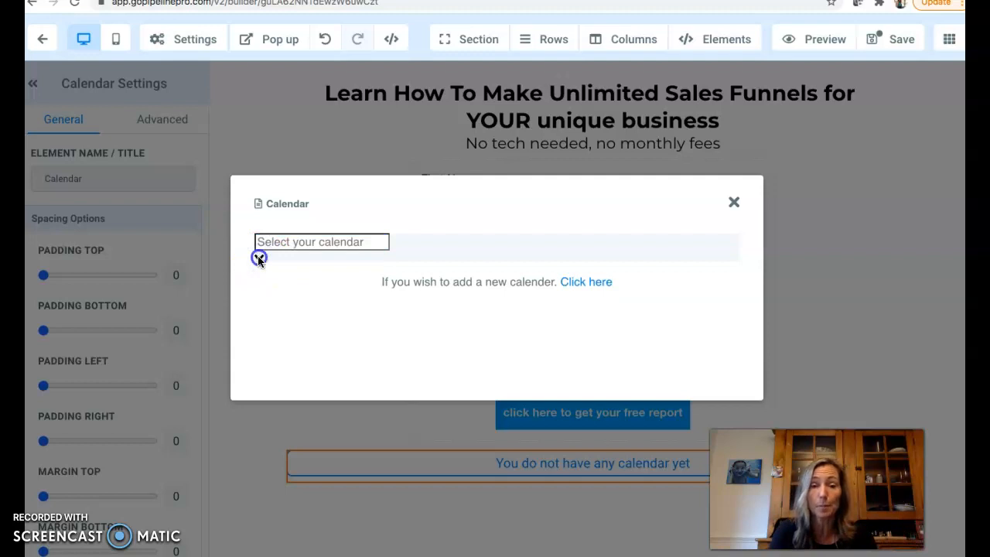
{"action": "left_click", "coordinate": [296, 268]}
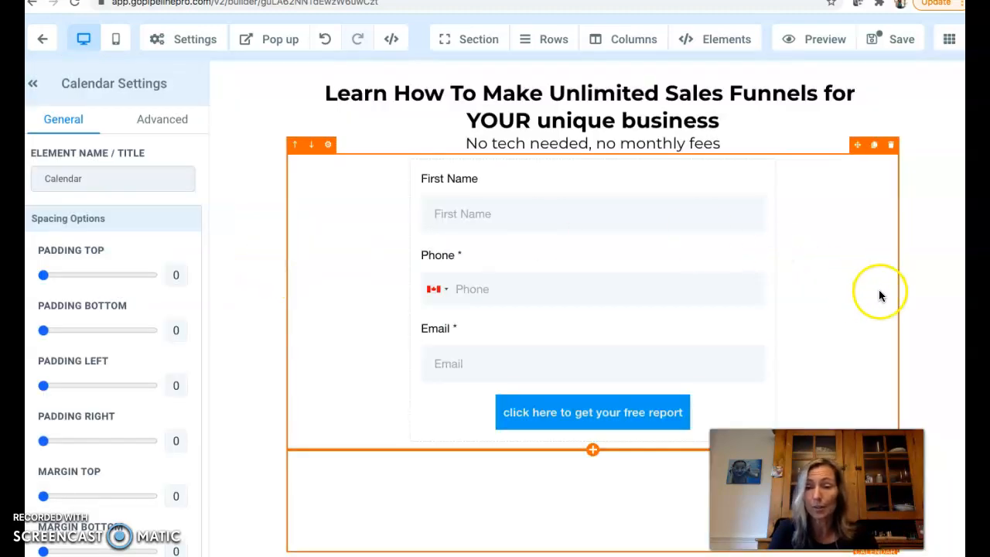
{"action": "scroll", "coordinate": [926, 304], "scroll_direction": "down", "scroll_amount": 4}
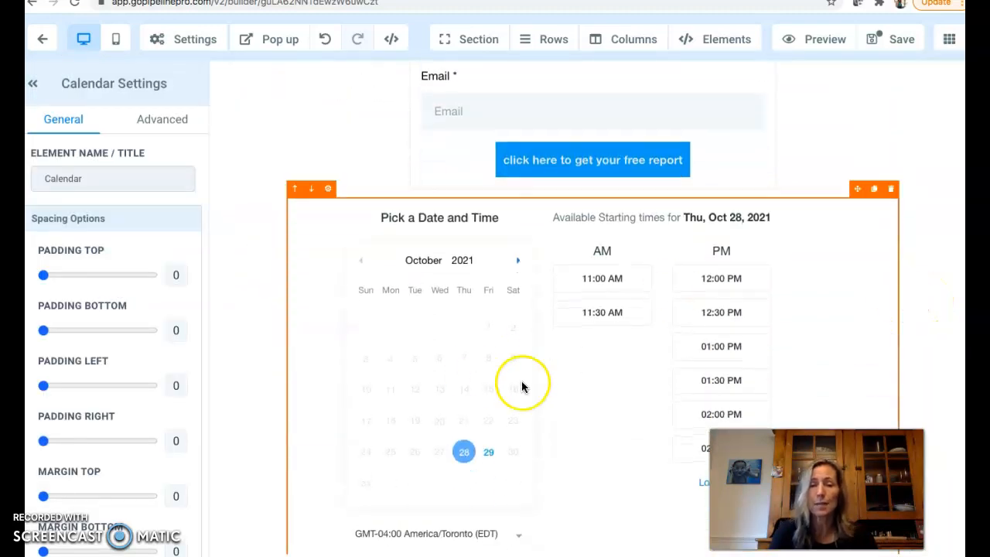
{"action": "scroll", "coordinate": [628, 364], "scroll_direction": "down", "scroll_amount": 2}
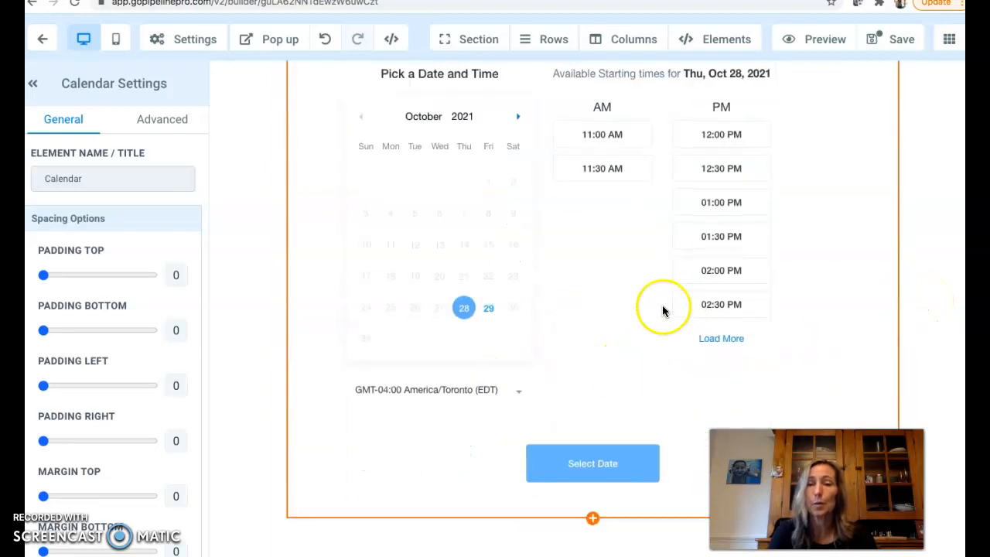
Add a sub-headline between the form and the calendar reading "free 15 min consultation"
{"action": "scroll", "coordinate": [659, 308], "scroll_direction": "up", "scroll_amount": 4}
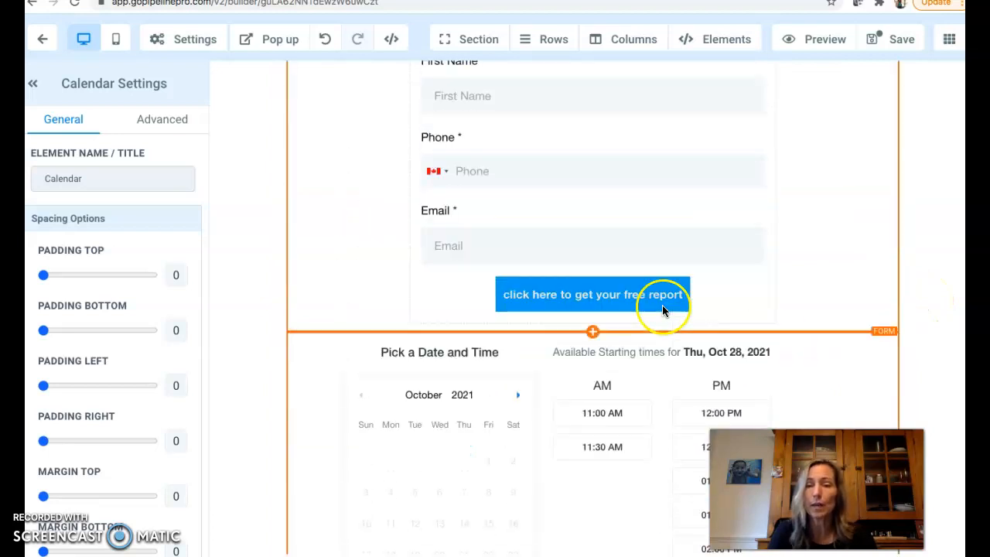
{"action": "left_click", "coordinate": [592, 333]}
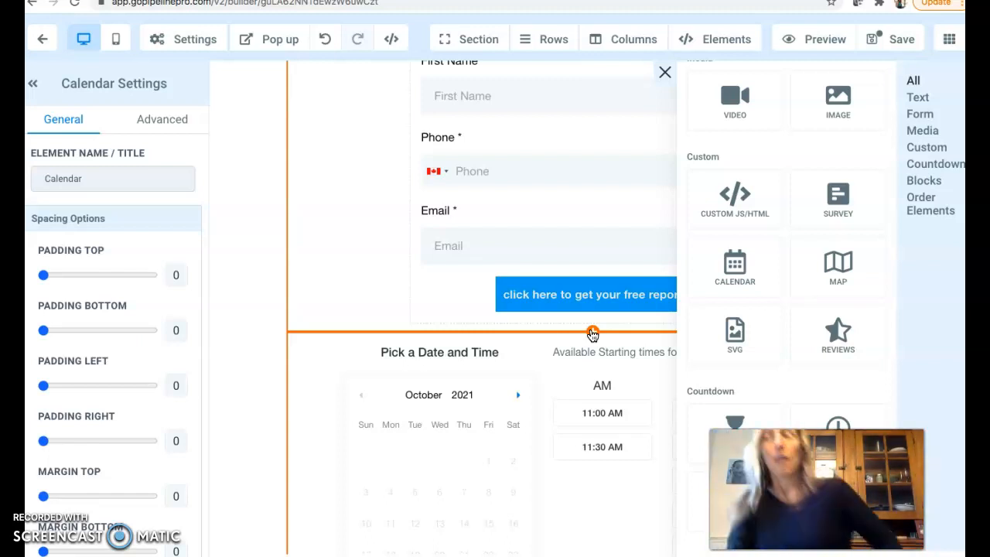
{"action": "scroll", "coordinate": [784, 224], "scroll_direction": "up", "scroll_amount": 5}
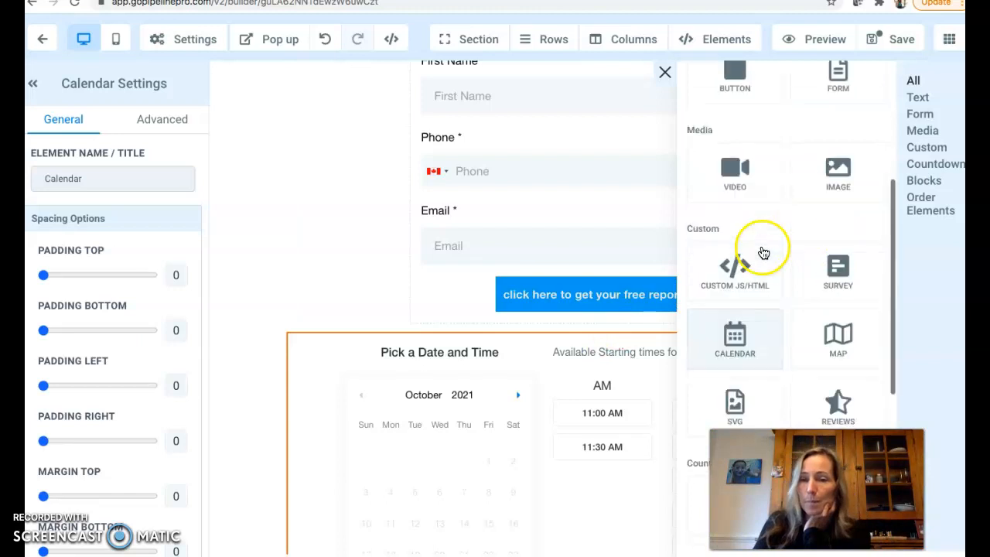
{"action": "left_click", "coordinate": [839, 195]}
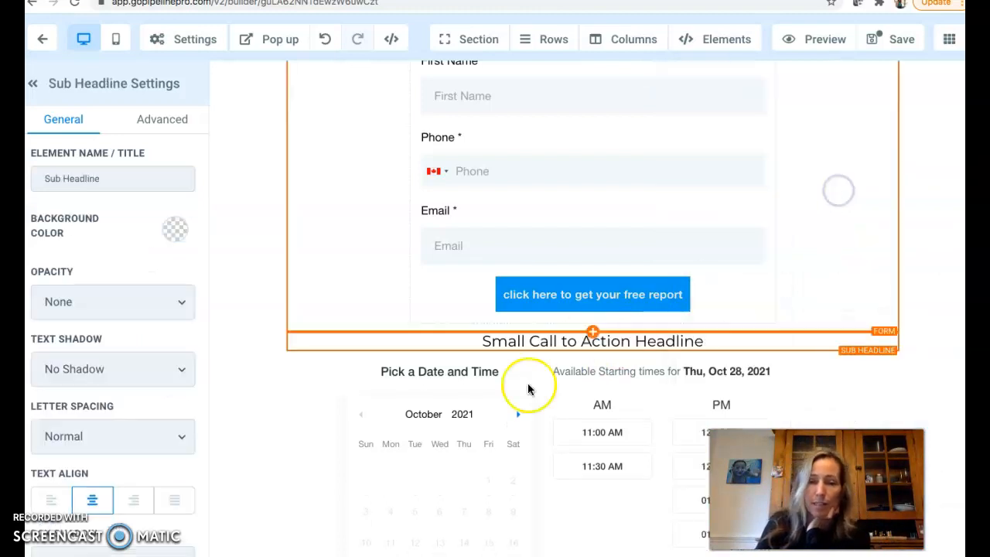
{"action": "left_click_drag", "start_coordinate": [714, 342], "coordinate": [426, 345]}
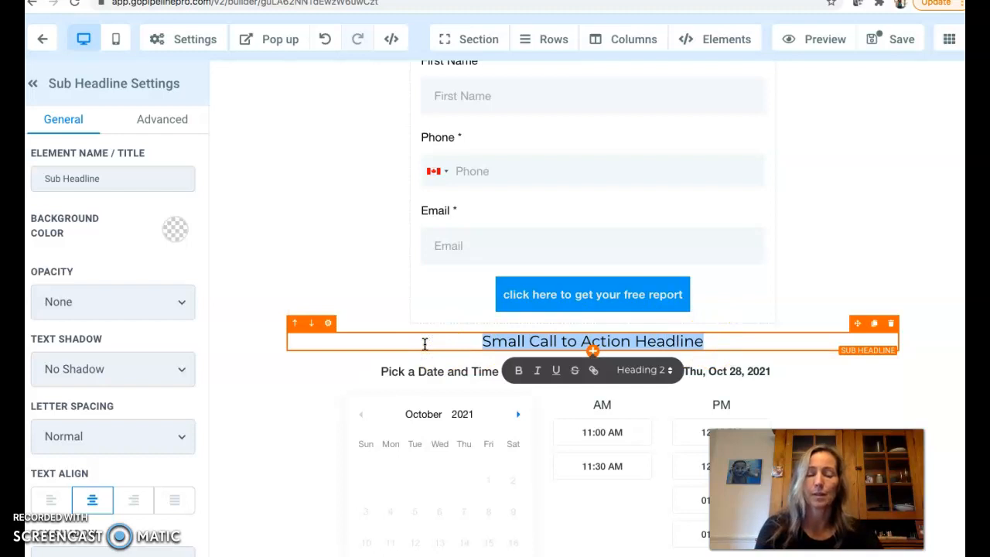
{"action": "type", "text": "free 15 min consultation"}
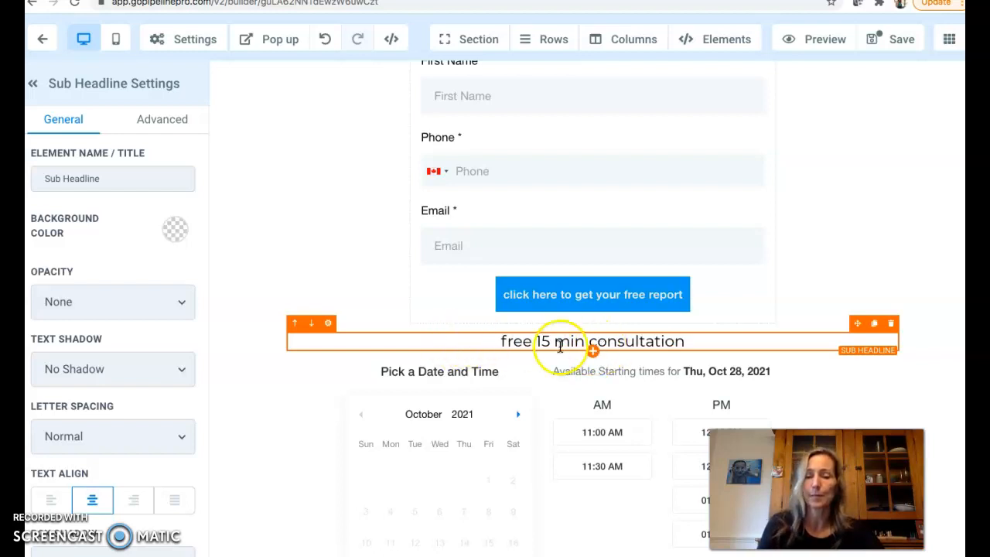
Make the "free 15 min consultation" sub-headline bold
{"action": "left_click", "coordinate": [498, 343]}
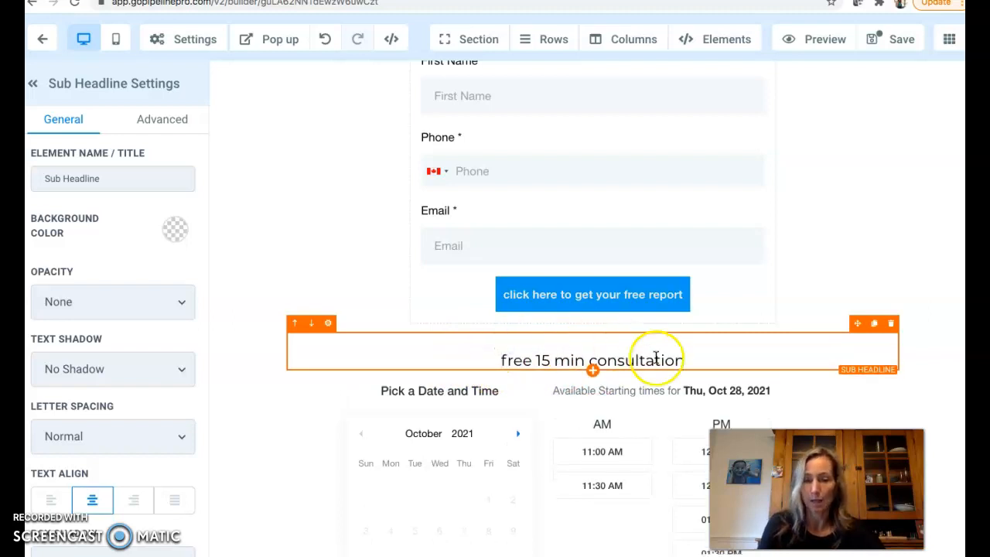
{"action": "left_click_drag", "start_coordinate": [690, 364], "coordinate": [504, 361]}
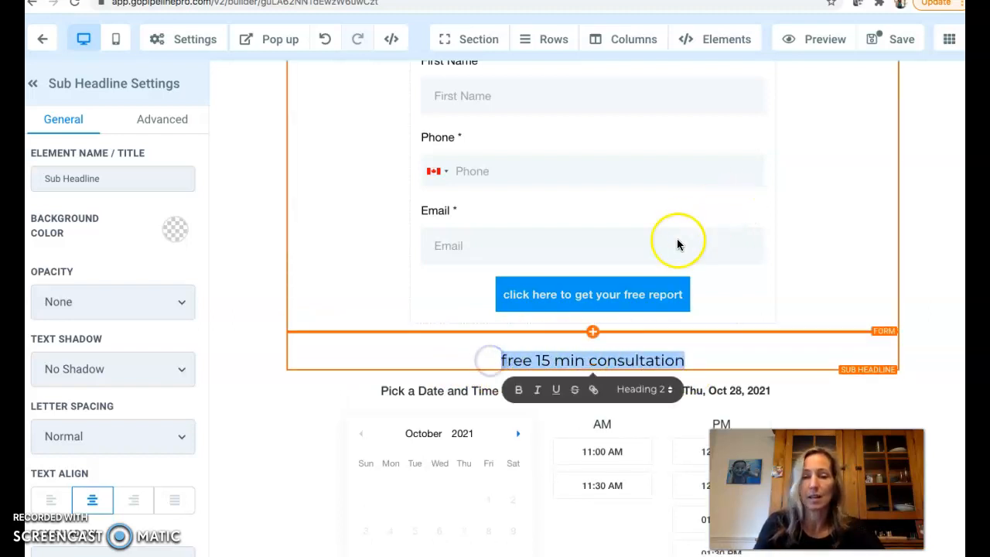
{"action": "left_click", "coordinate": [519, 391]}
{"action": "left_click", "coordinate": [933, 276]}
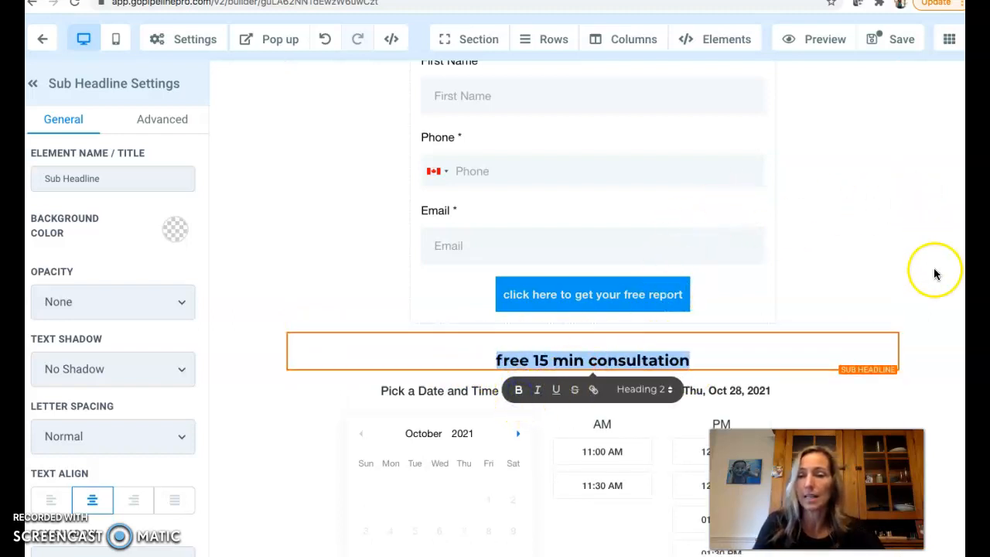
Save the landing page and close the SEO meta data panel
{"action": "scroll", "coordinate": [933, 287], "scroll_direction": "down", "scroll_amount": 2}
{"action": "scroll", "coordinate": [934, 286], "scroll_direction": "down", "scroll_amount": 2}
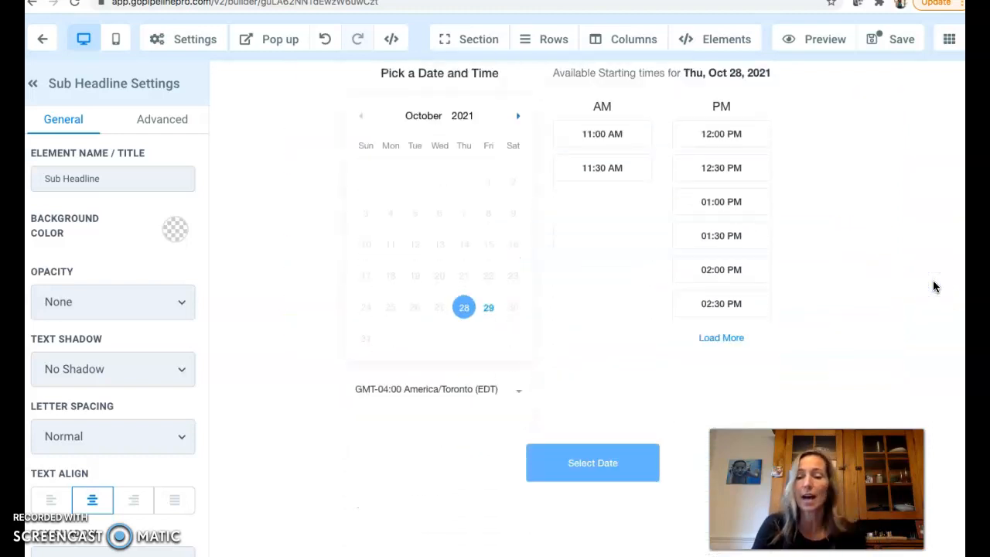
{"action": "left_click", "coordinate": [718, 338]}
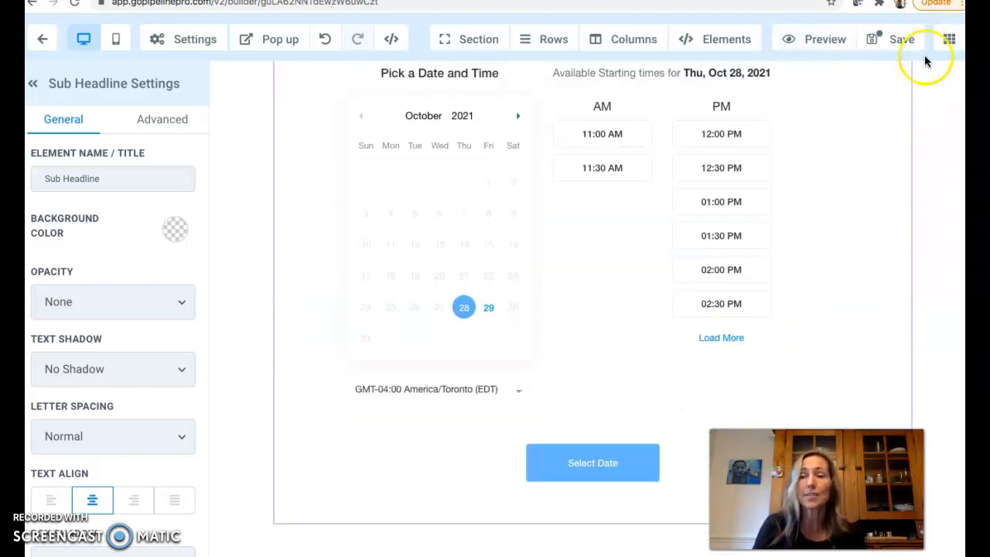
{"action": "left_click", "coordinate": [901, 39]}
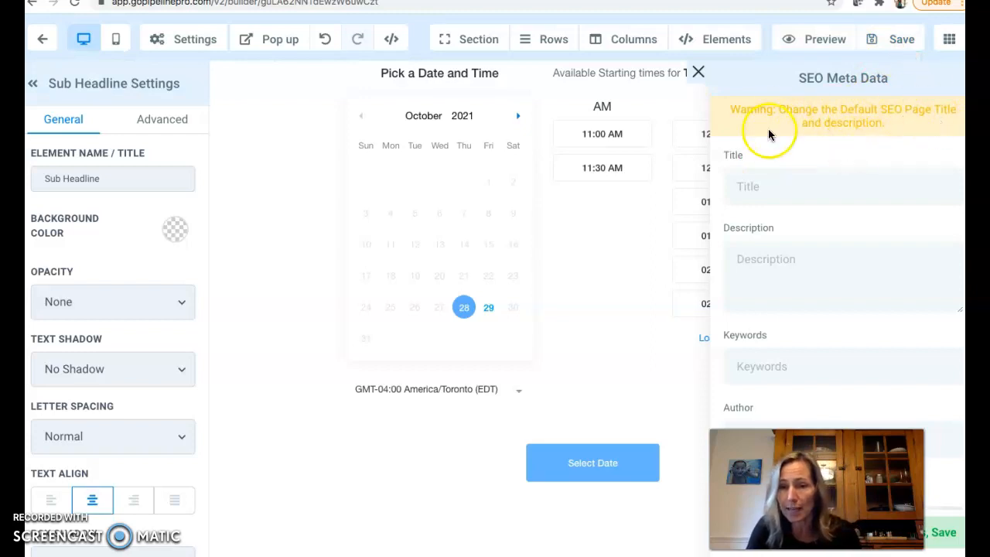
{"action": "left_click", "coordinate": [696, 71]}
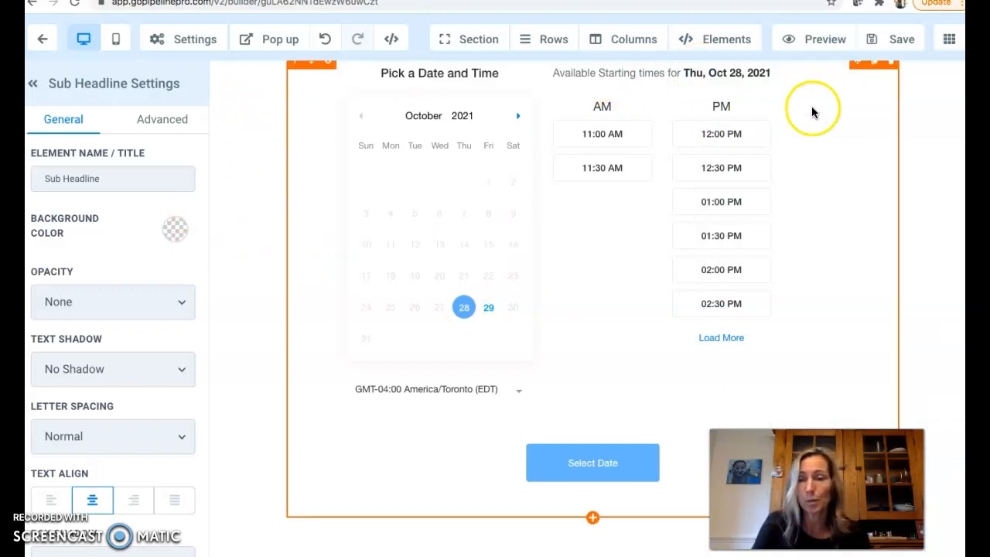
Preview the whole landing page, then return to the builder and switch to the mobile view
{"action": "left_click", "coordinate": [812, 40]}
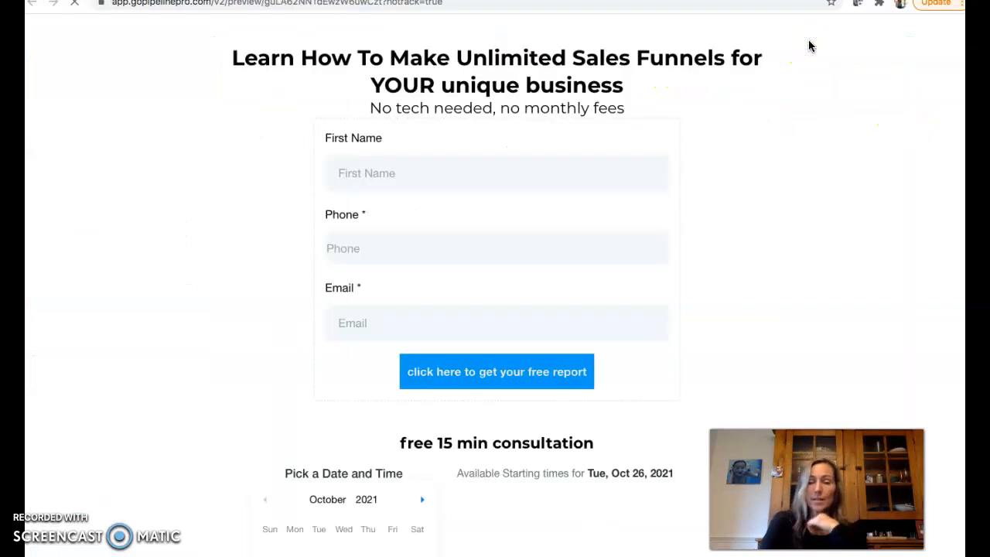
{"action": "scroll", "coordinate": [681, 261], "scroll_direction": "down", "scroll_amount": 5}
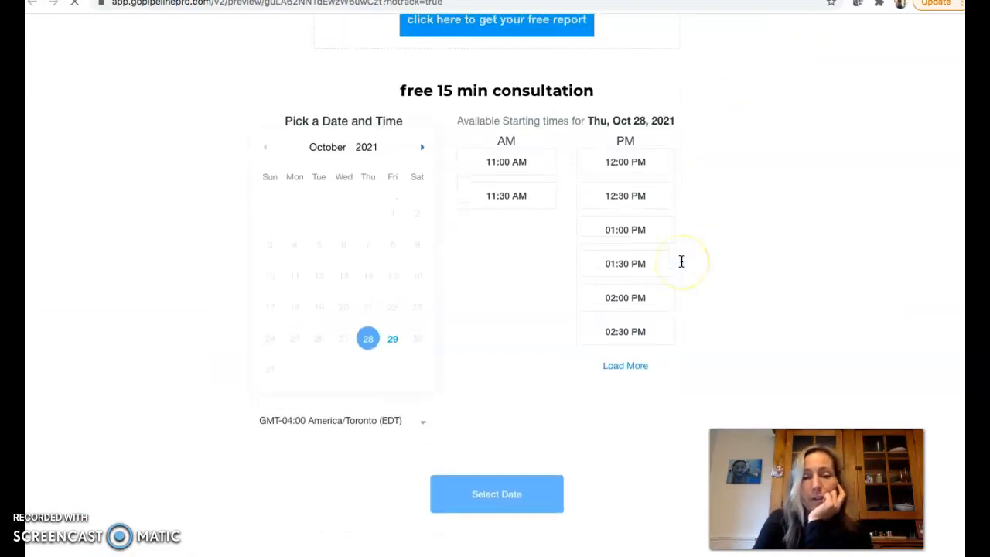
{"action": "scroll", "coordinate": [681, 261], "scroll_direction": "up", "scroll_amount": 5}
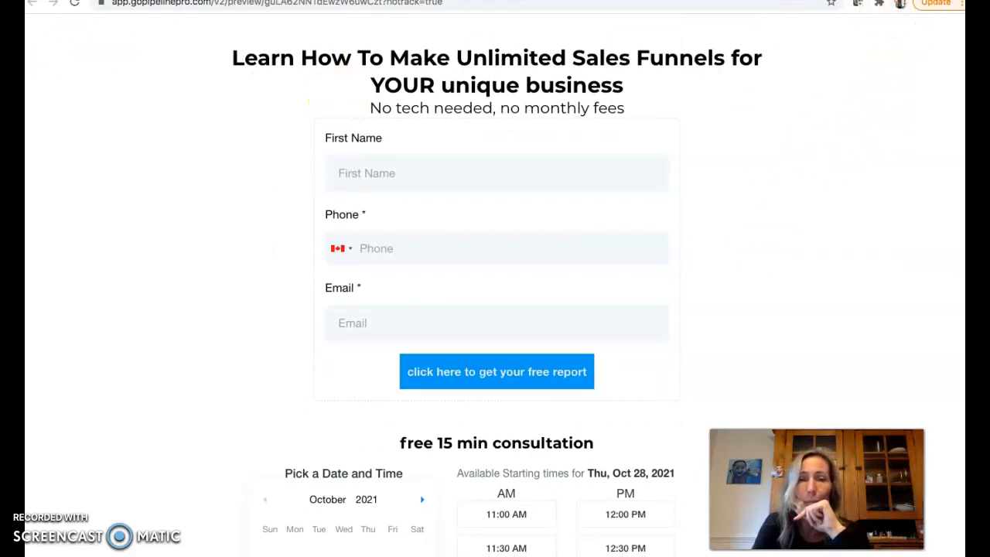
{"action": "left_click", "coordinate": [332, 0]}
{"action": "left_click", "coordinate": [117, 43]}
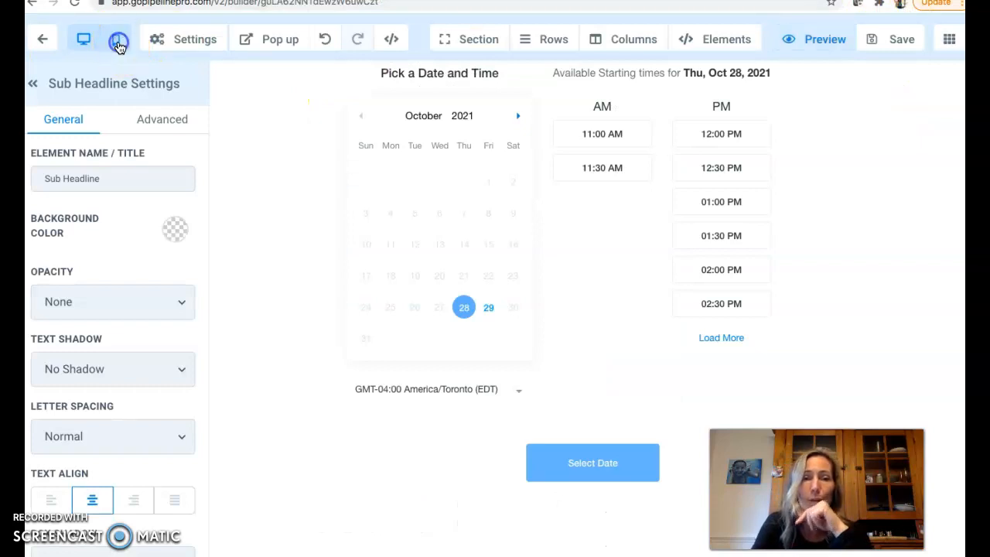